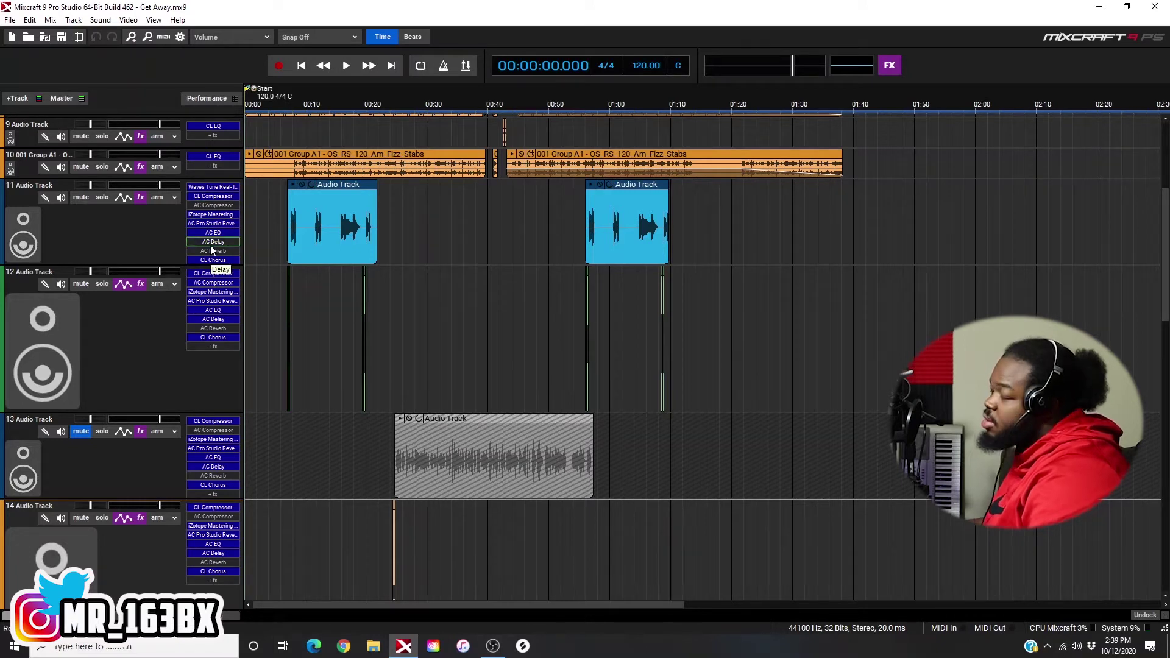
pyautogui.click(123, 198)
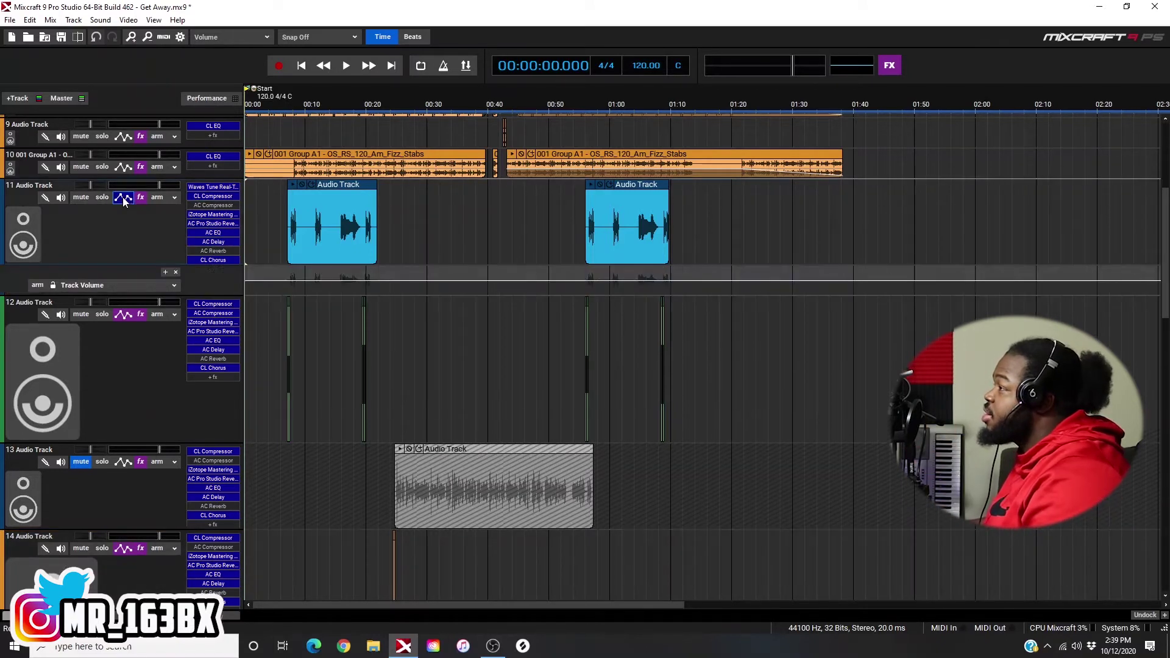
pyautogui.click(112, 284)
pyautogui.moveTo(113, 350)
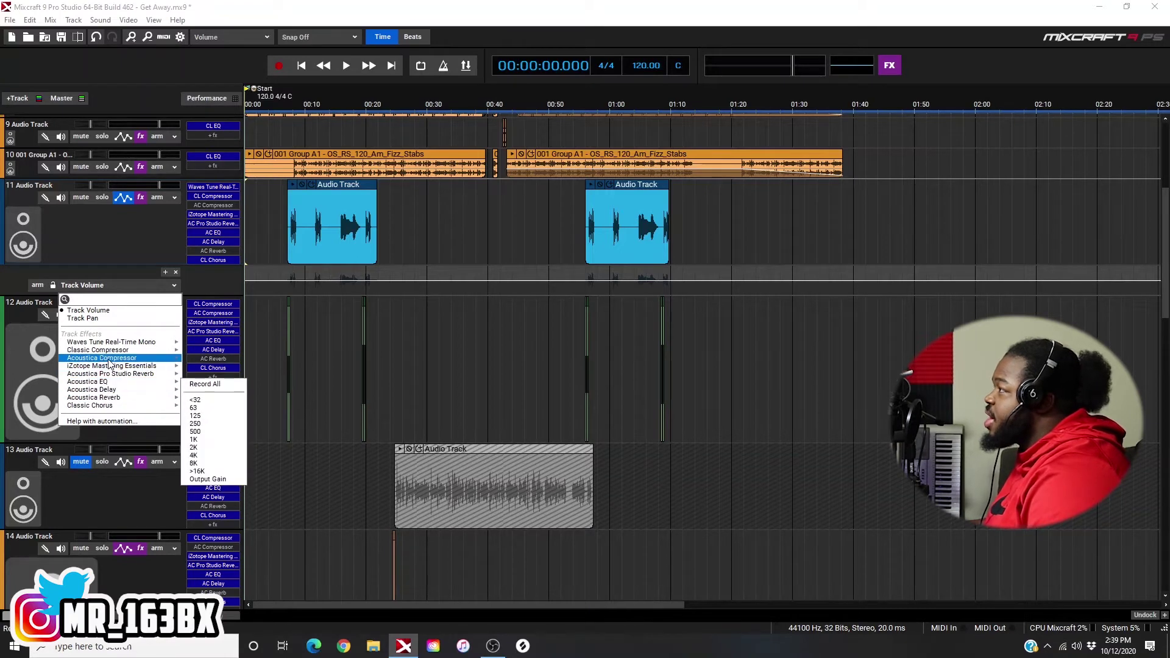
pyautogui.moveTo(91, 401)
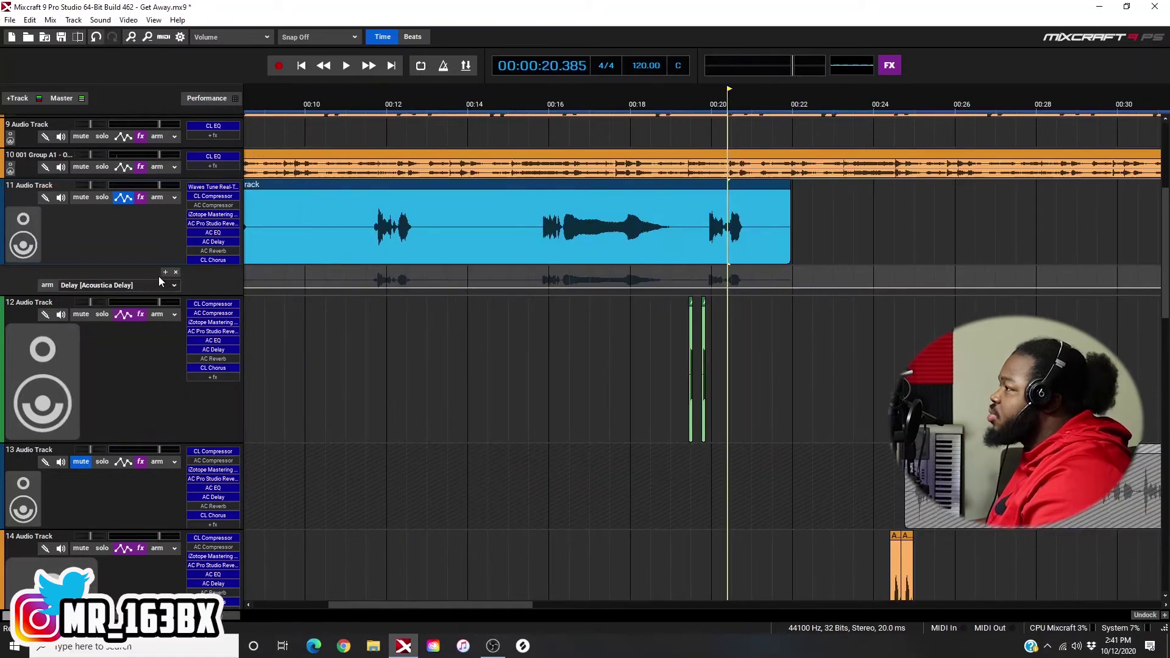
pyautogui.click(175, 271)
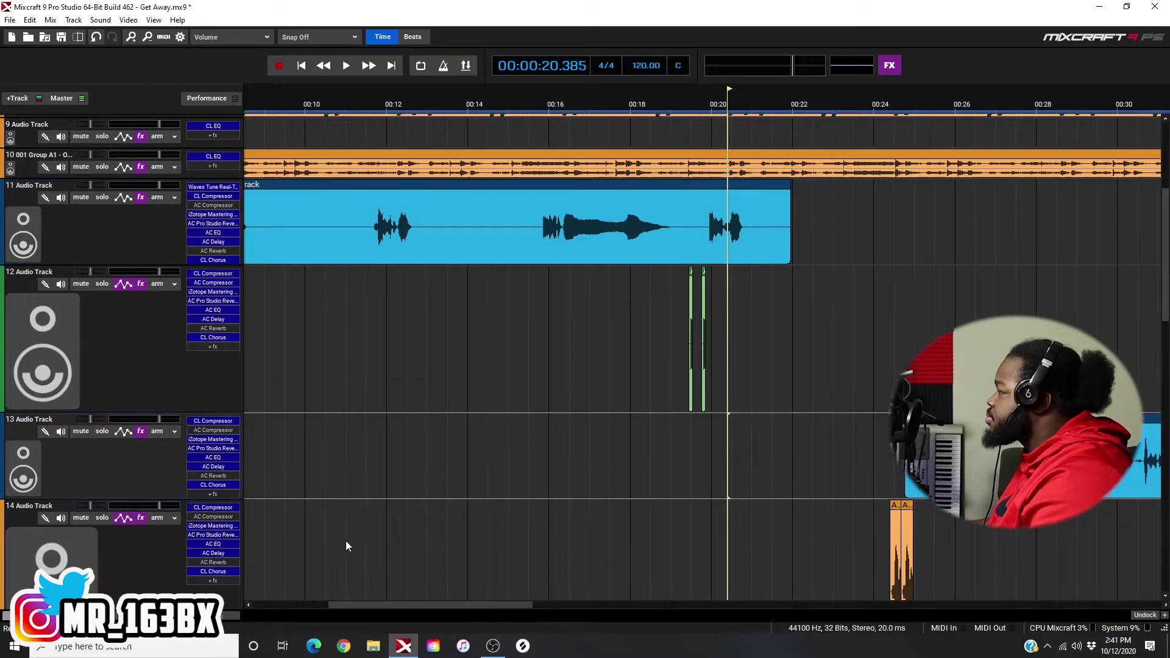
# Play the start of track 13's vocal clip from about 24 seconds, and mute track 13
pyautogui.moveTo(368, 605); pyautogui.dragTo(504, 614)
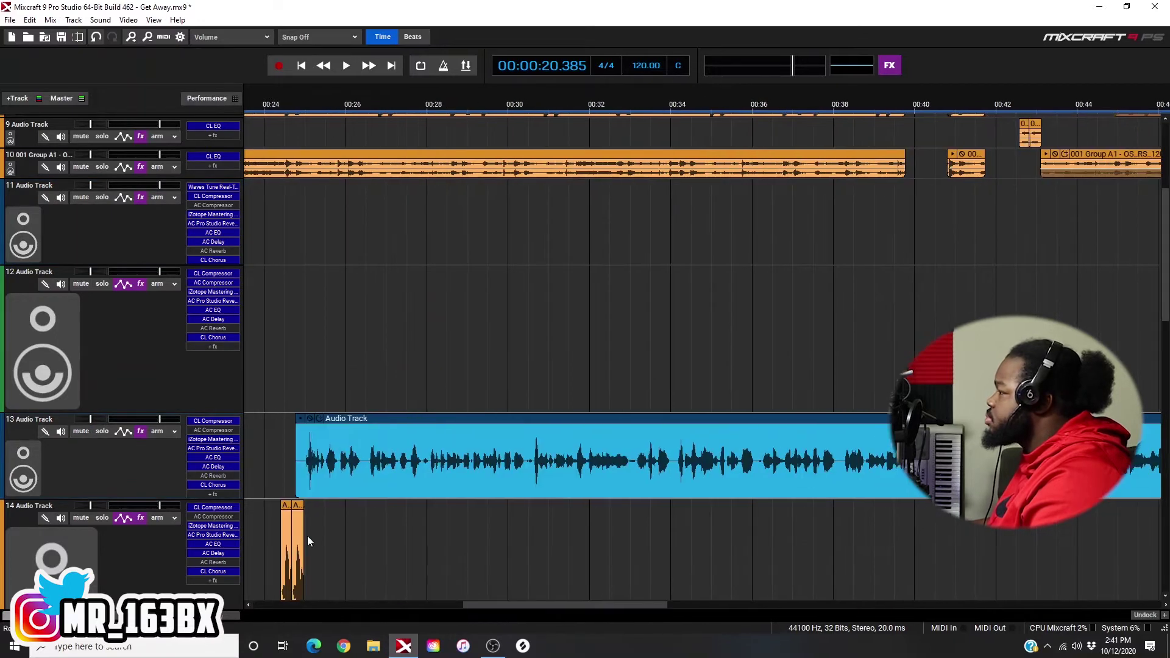
pyautogui.click(272, 416)
pyautogui.press('space')
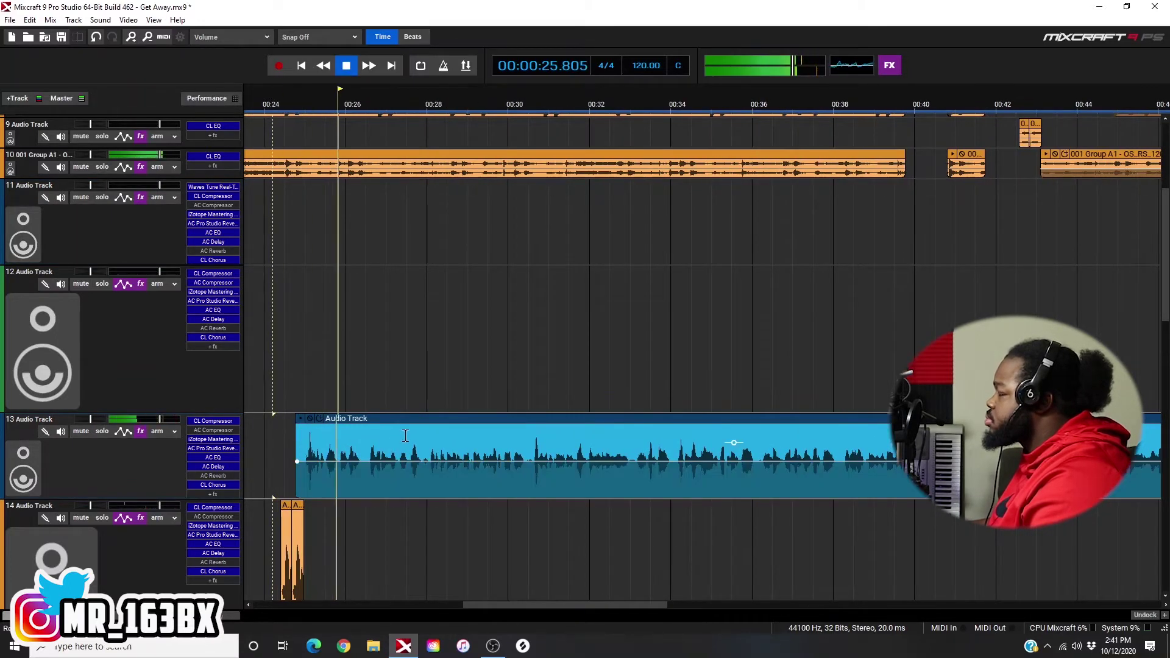
pyautogui.press('space')
pyautogui.moveTo(1167, 265); pyautogui.dragTo(1166, 350)
pyautogui.scroll(2, 135, 145)
pyautogui.click(81, 205)
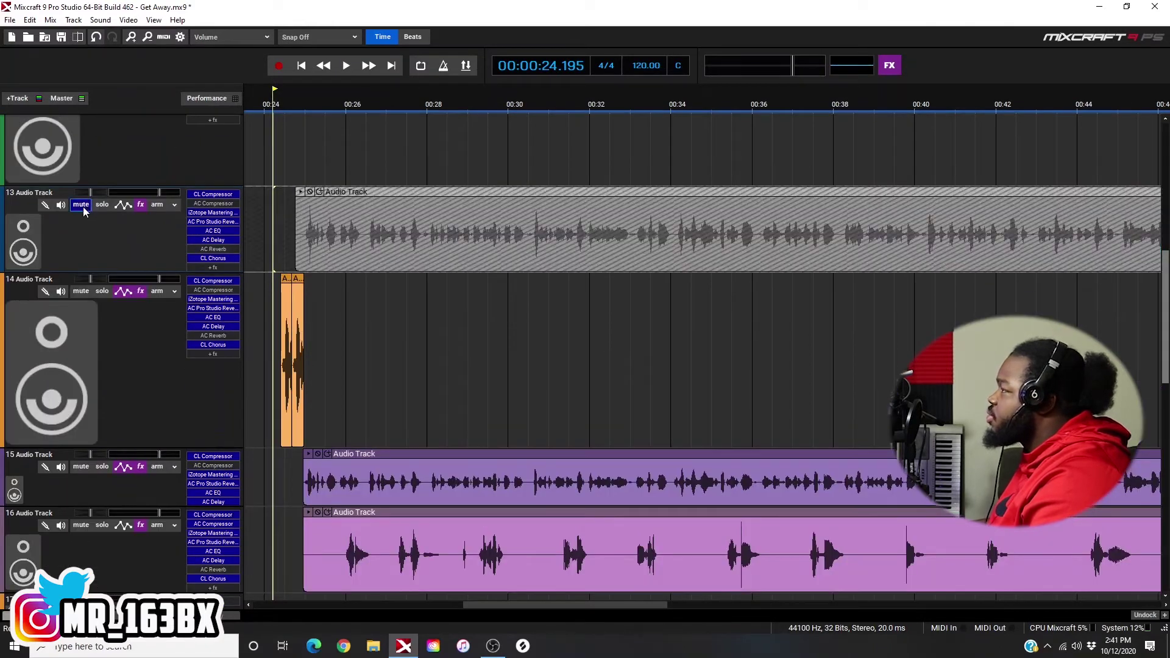
# Play the arrangement from about 24 seconds, briefly soloing track 15 to hear it on its own
pyautogui.press('space')
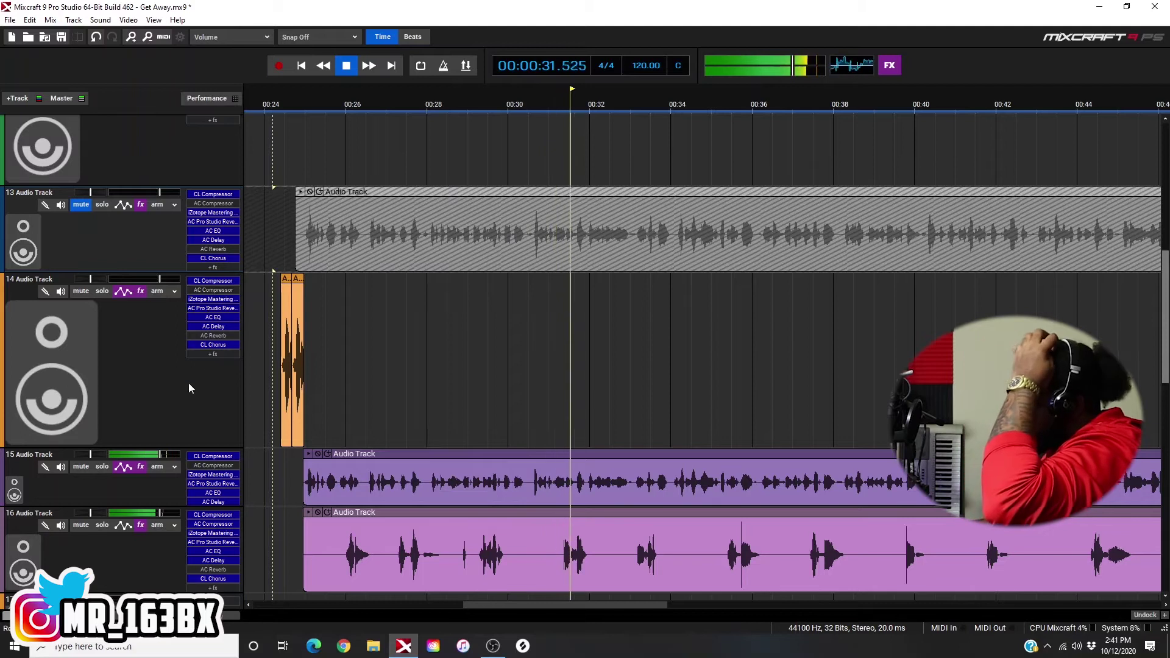
pyautogui.click(100, 465)
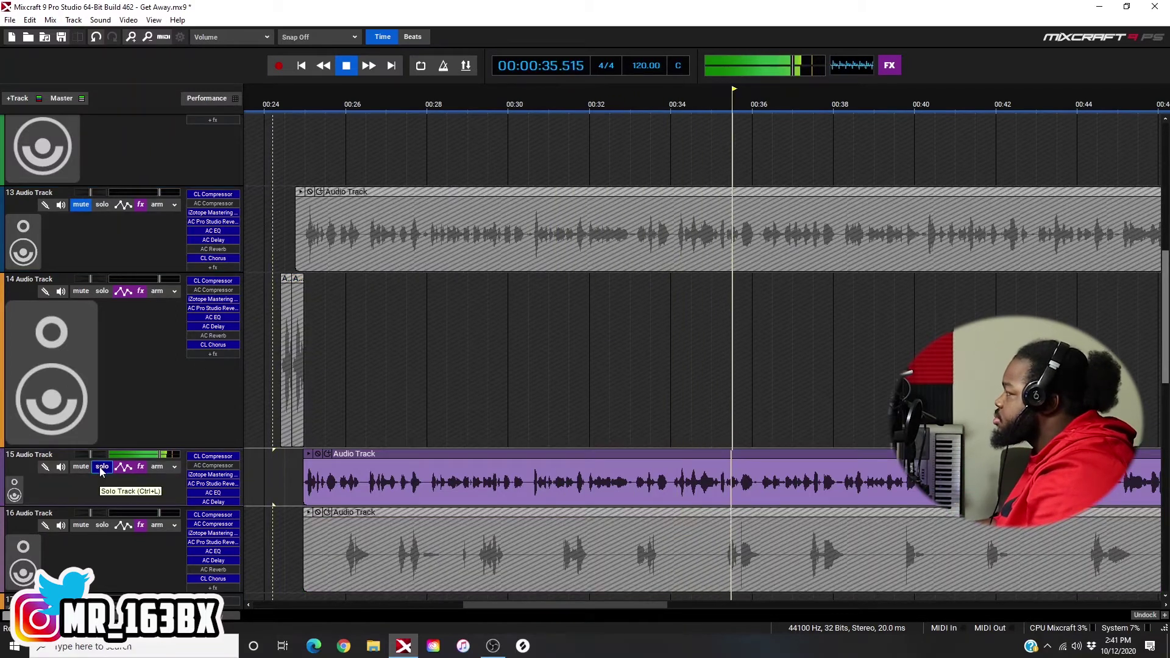
pyautogui.click(100, 467)
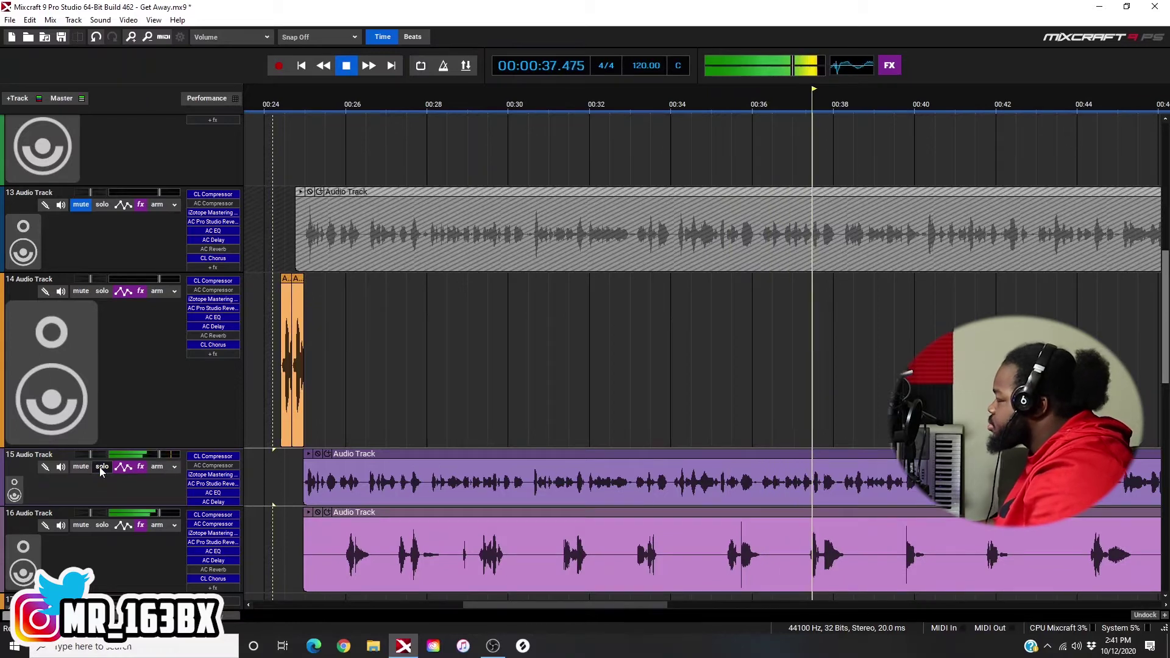
pyautogui.press('space')
# Play the last phrase of the track 15 and 16 clips from about 55 seconds
pyautogui.scroll(-2, 836, 408)
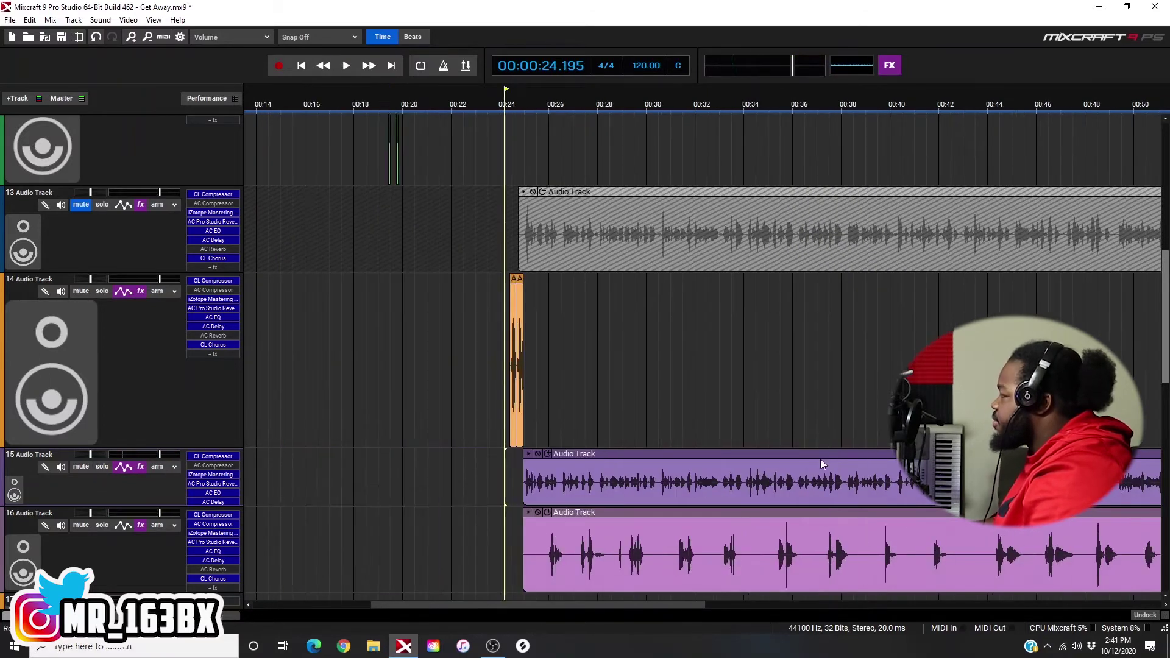
pyautogui.moveTo(591, 605); pyautogui.dragTo(751, 612)
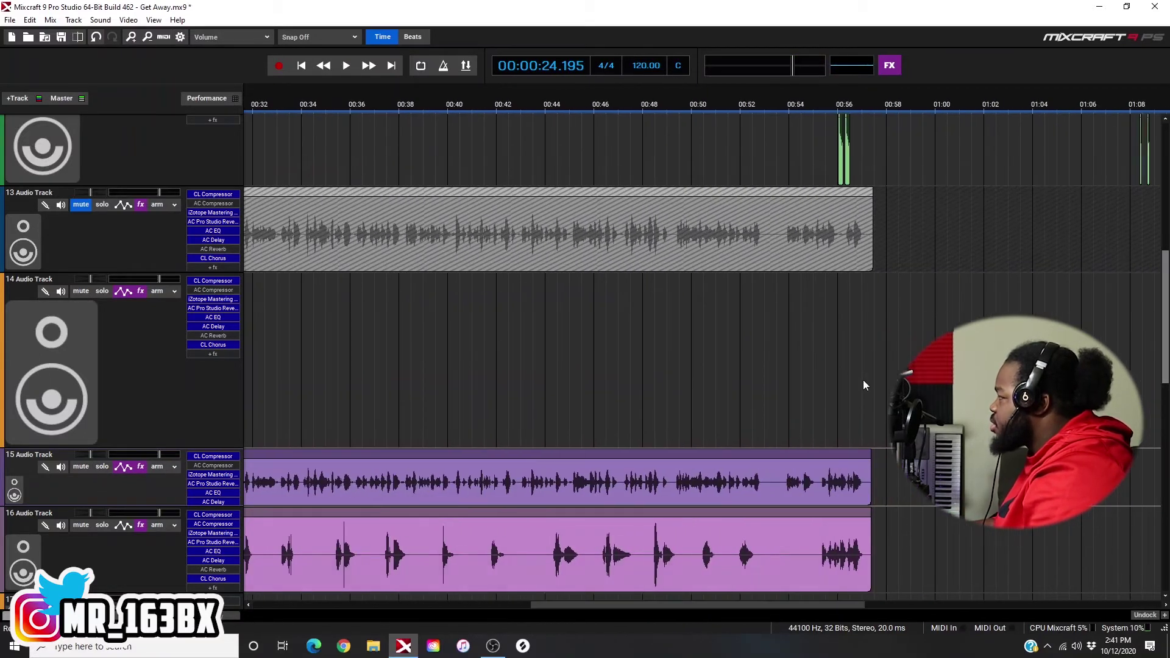
pyautogui.click(821, 379)
pyautogui.press('space')
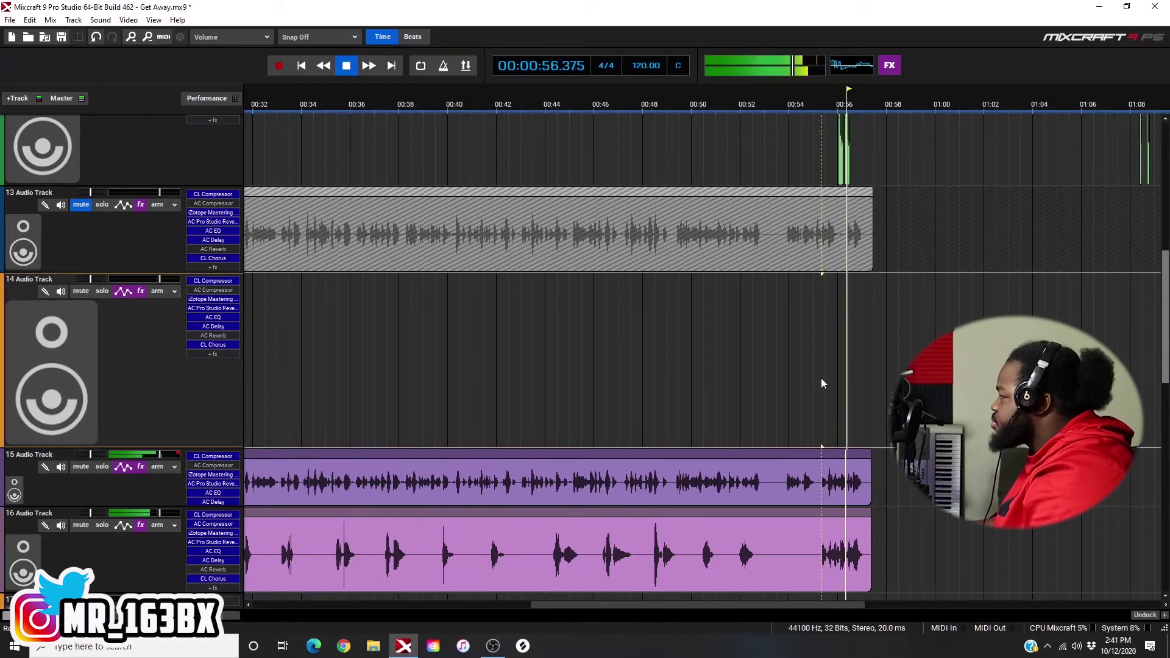
pyautogui.press('space')
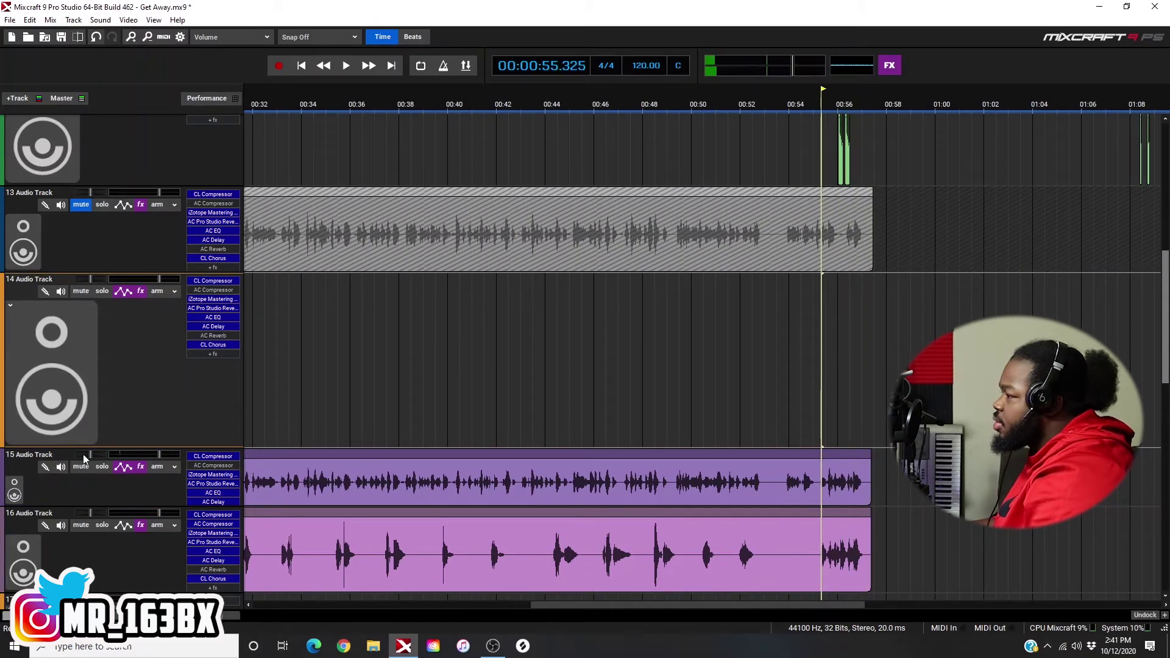
# Show track 15's automation lane and assign it to the Acoustica Delay's Delay parameter
pyautogui.click(122, 467)
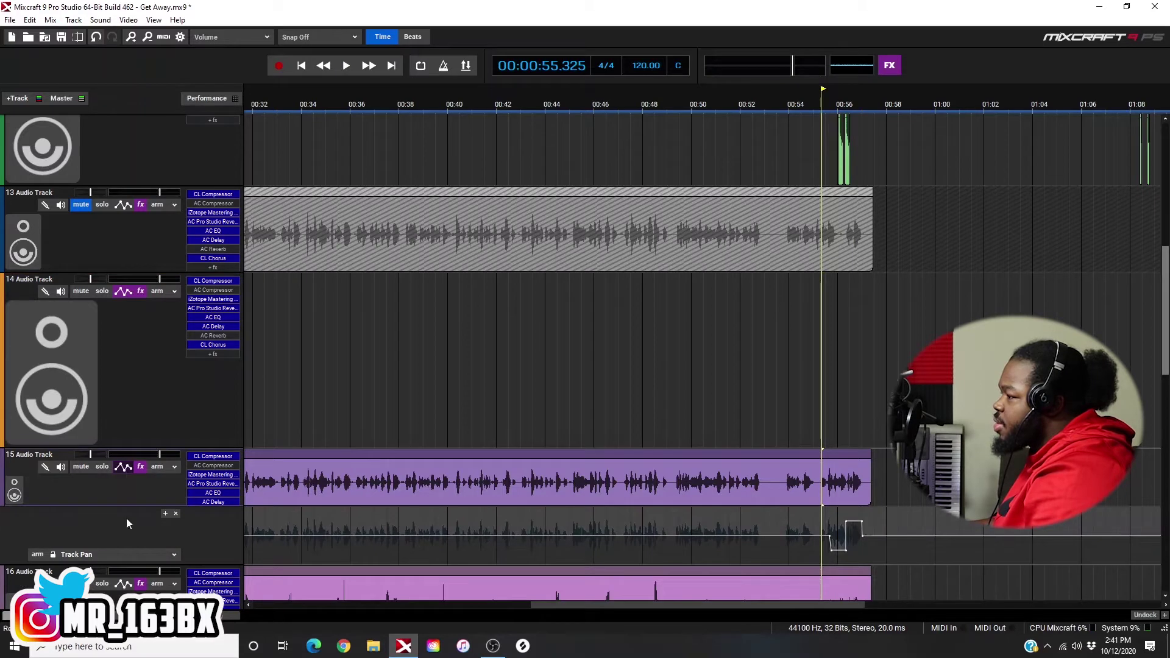
pyautogui.click(119, 555)
pyautogui.moveTo(122, 501)
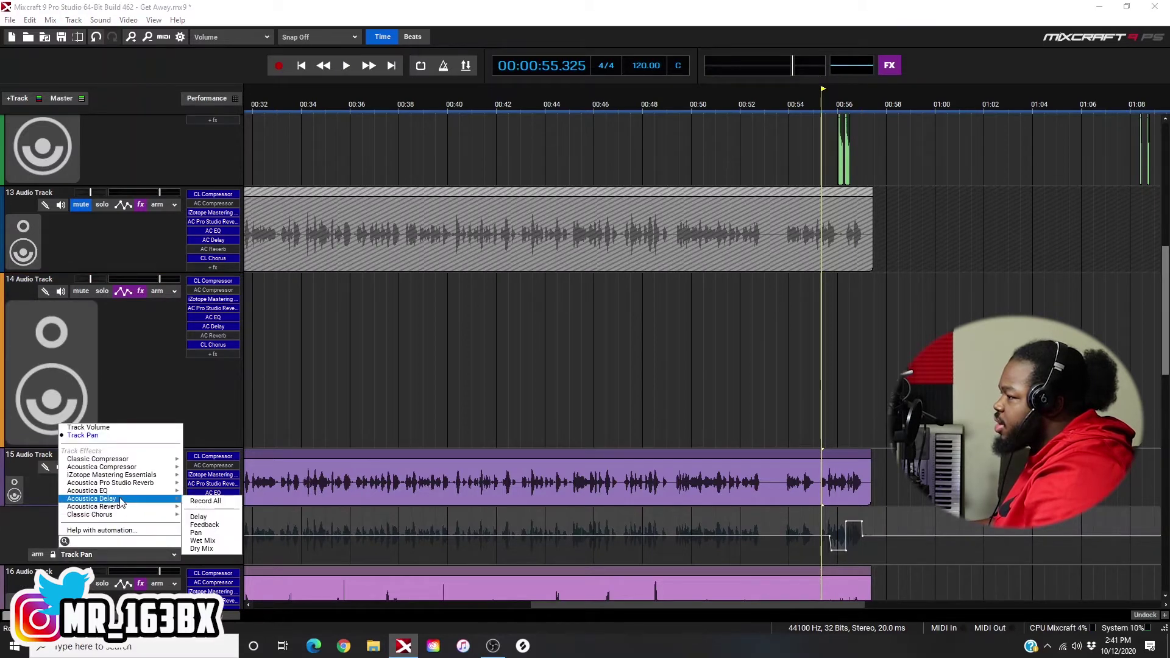
pyautogui.click(201, 517)
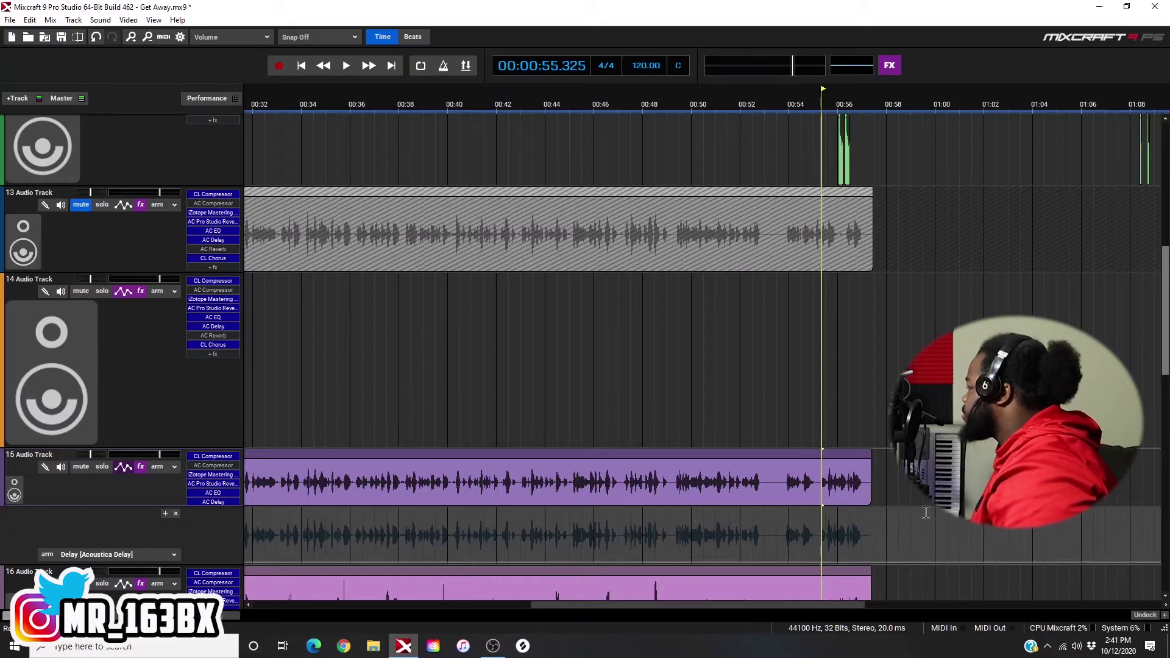
# Find the delay's starting point in track 15 by ear and raise the Delay automation to about mid-height from about 55.69 seconds
pyautogui.scroll(3, 920, 503)
pyautogui.scroll(2, 919, 498)
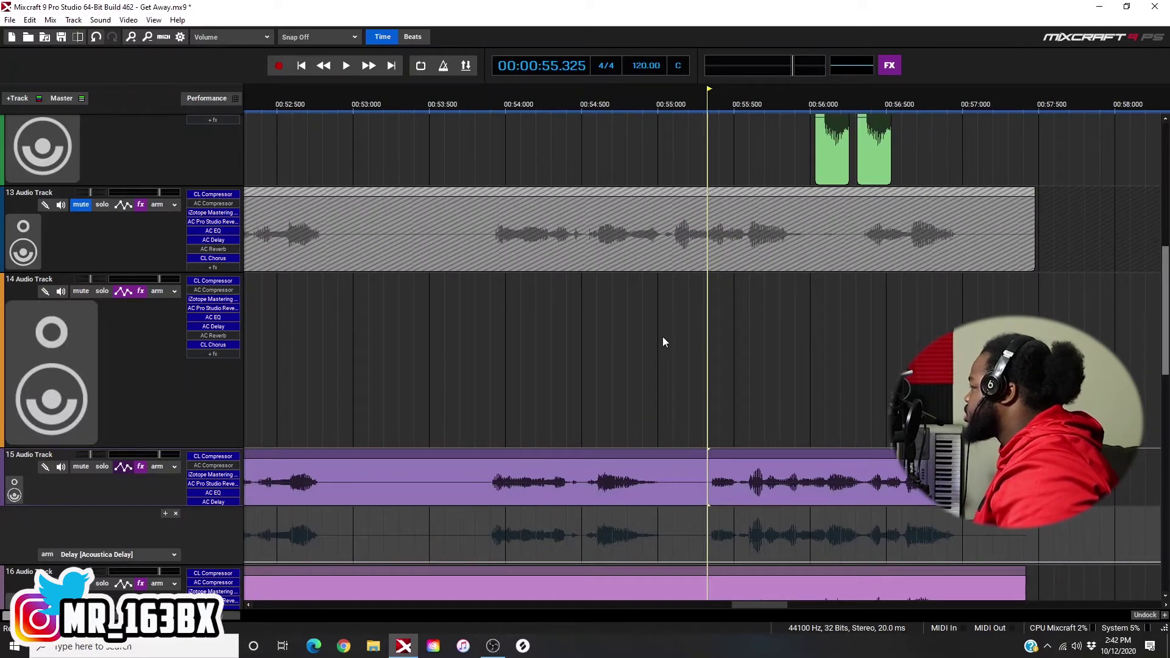
pyautogui.press('space')
pyautogui.press('space')
pyautogui.press('space')
pyautogui.press('space')
pyautogui.click(762, 420)
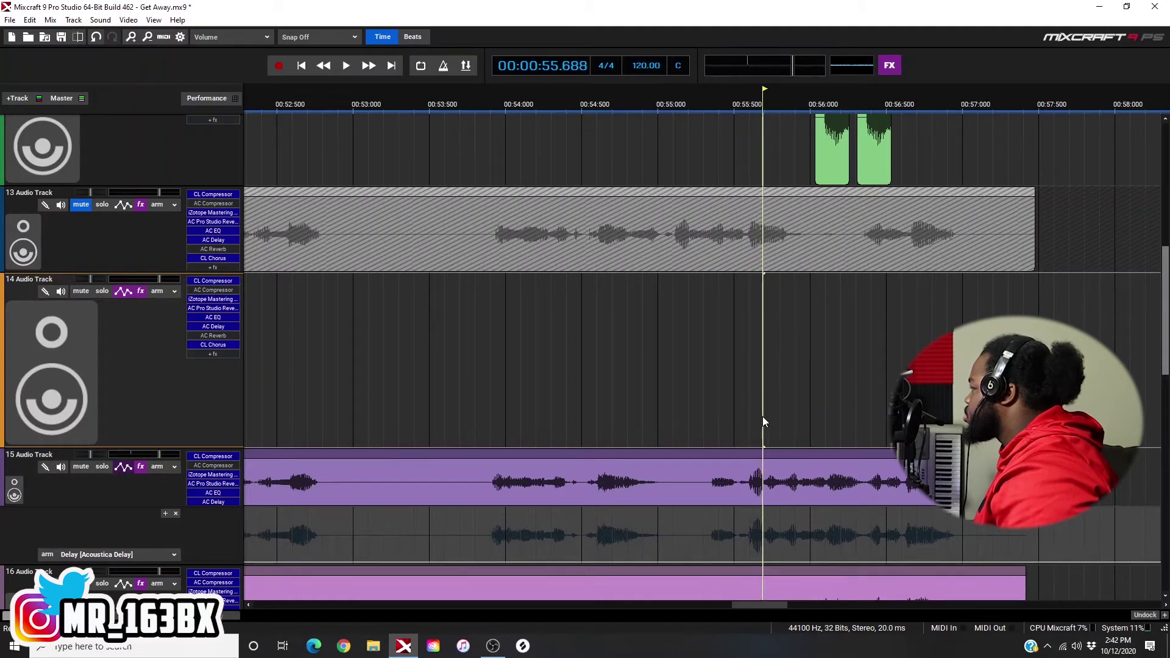
pyautogui.press('space')
pyautogui.press('space')
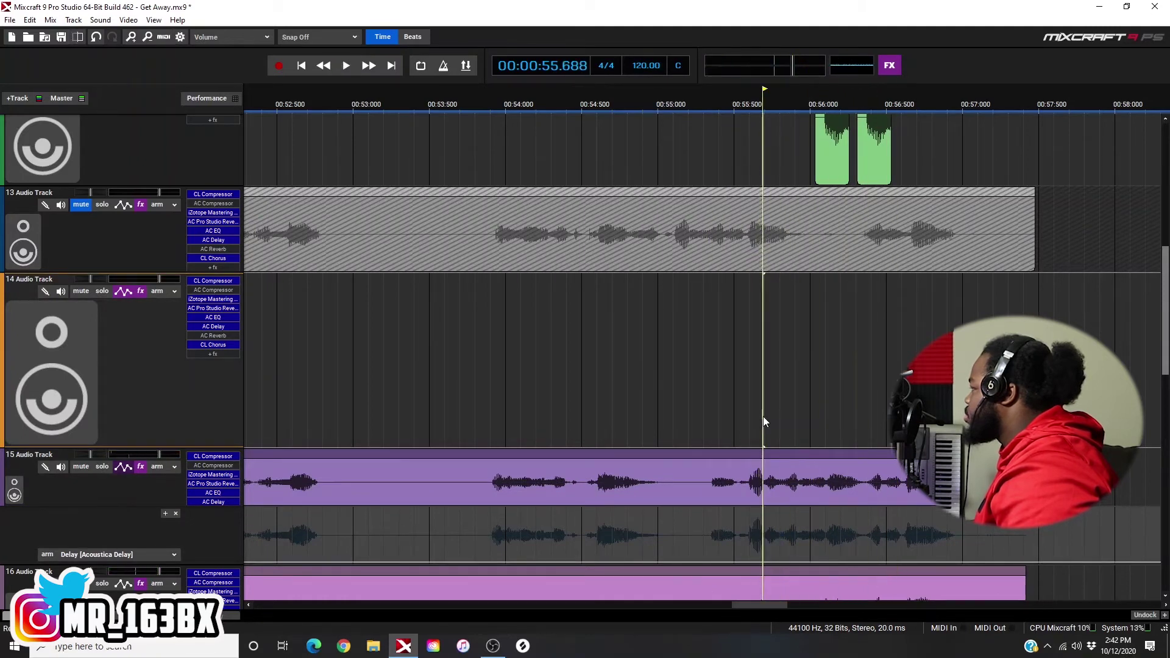
pyautogui.press('space')
pyautogui.press('space')
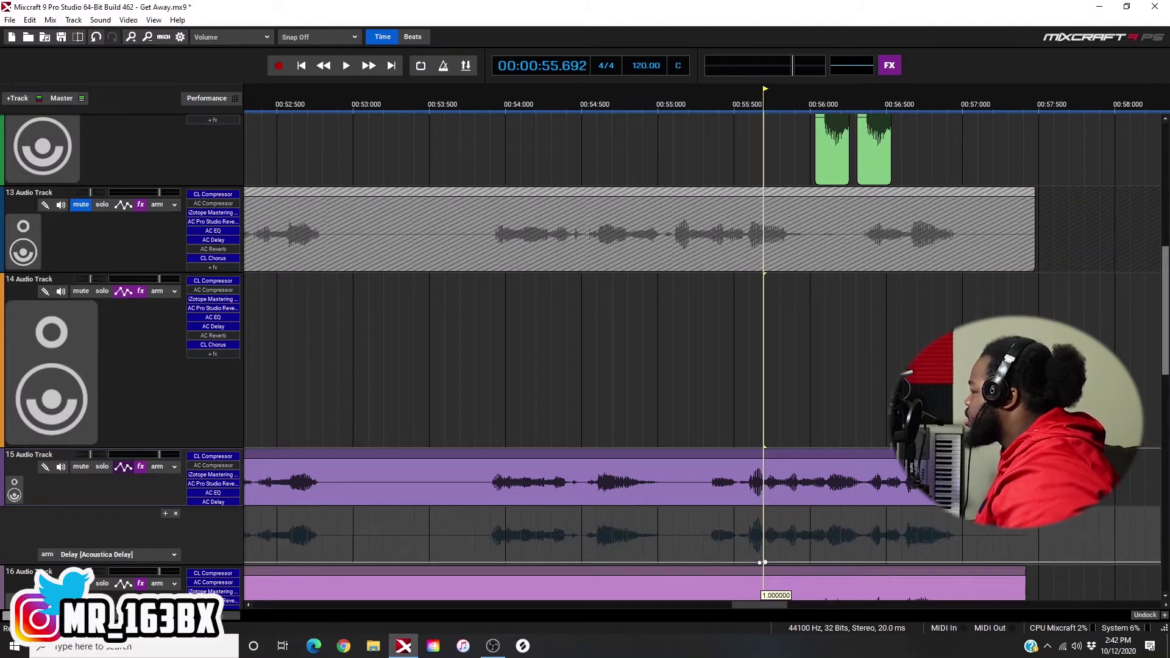
pyautogui.moveTo(762, 562); pyautogui.dragTo(763, 534)
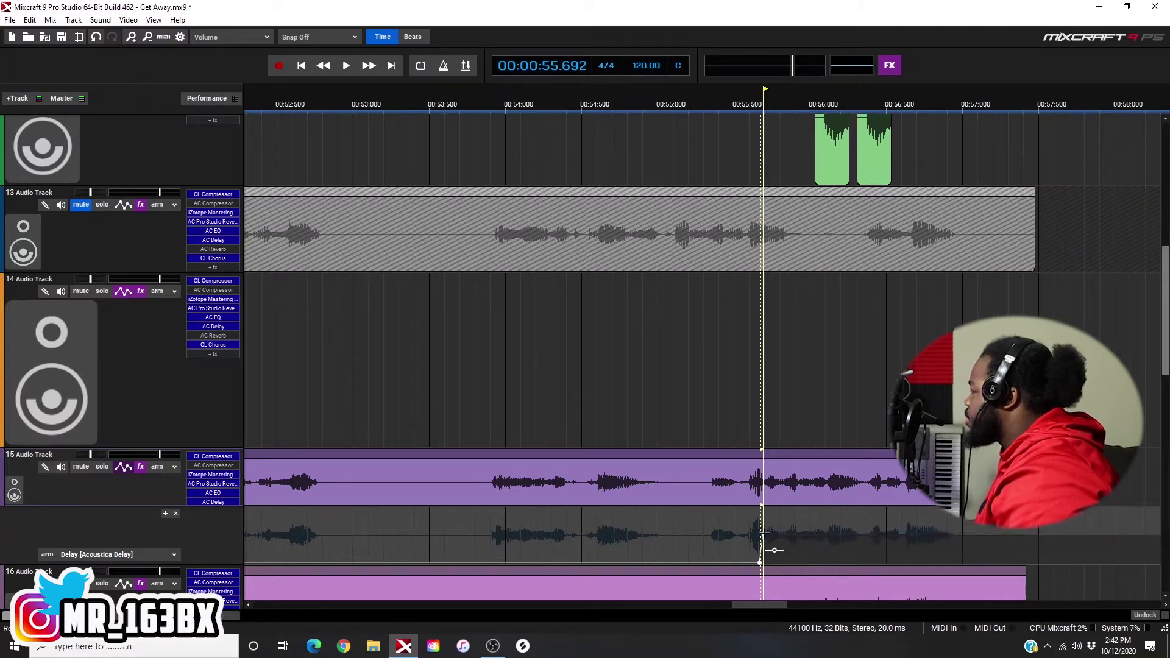
# Open track 15's Acoustica Delay settings and compare the Delay parameter before and after the automation rise
pyautogui.click(218, 501)
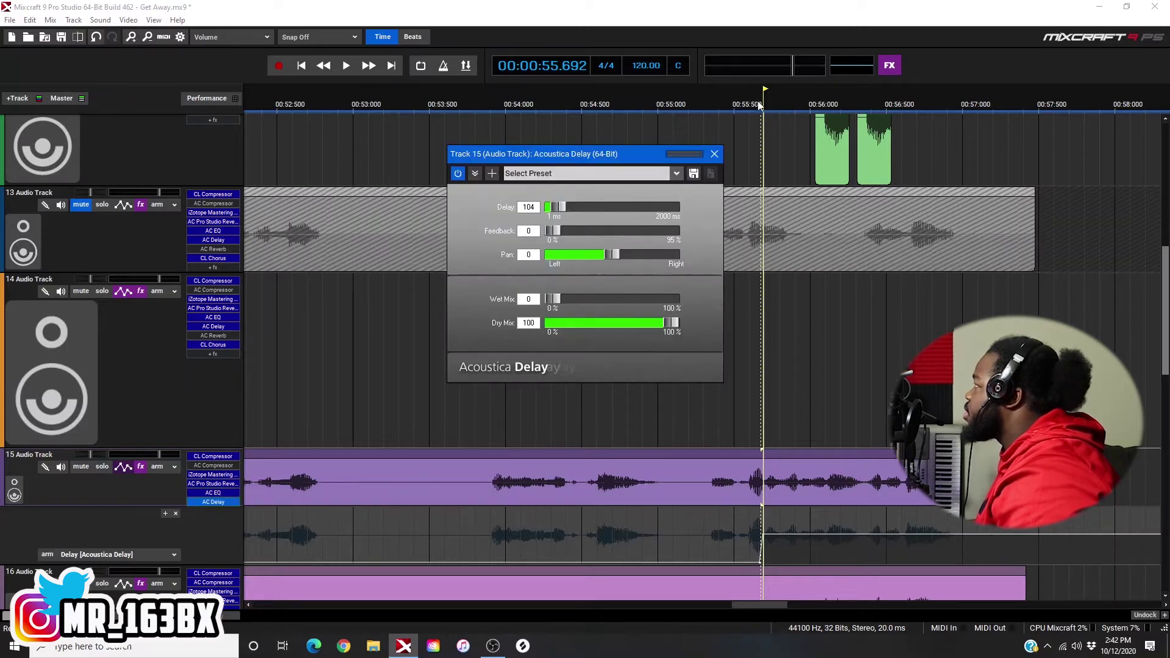
pyautogui.click(809, 97)
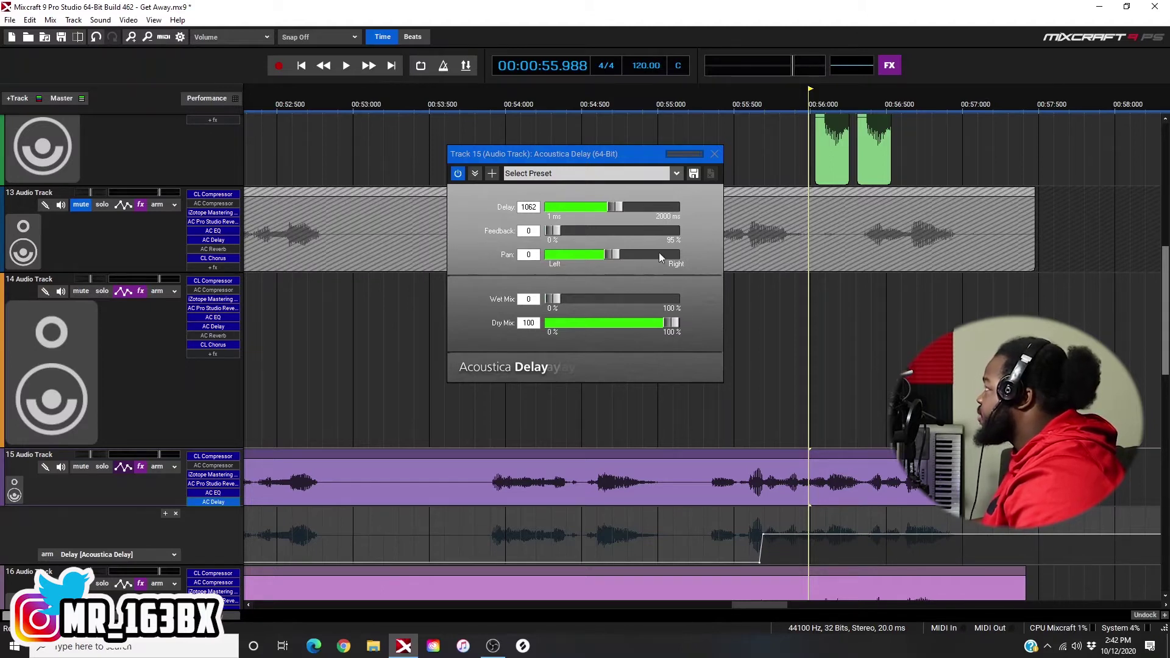
pyautogui.click(659, 101)
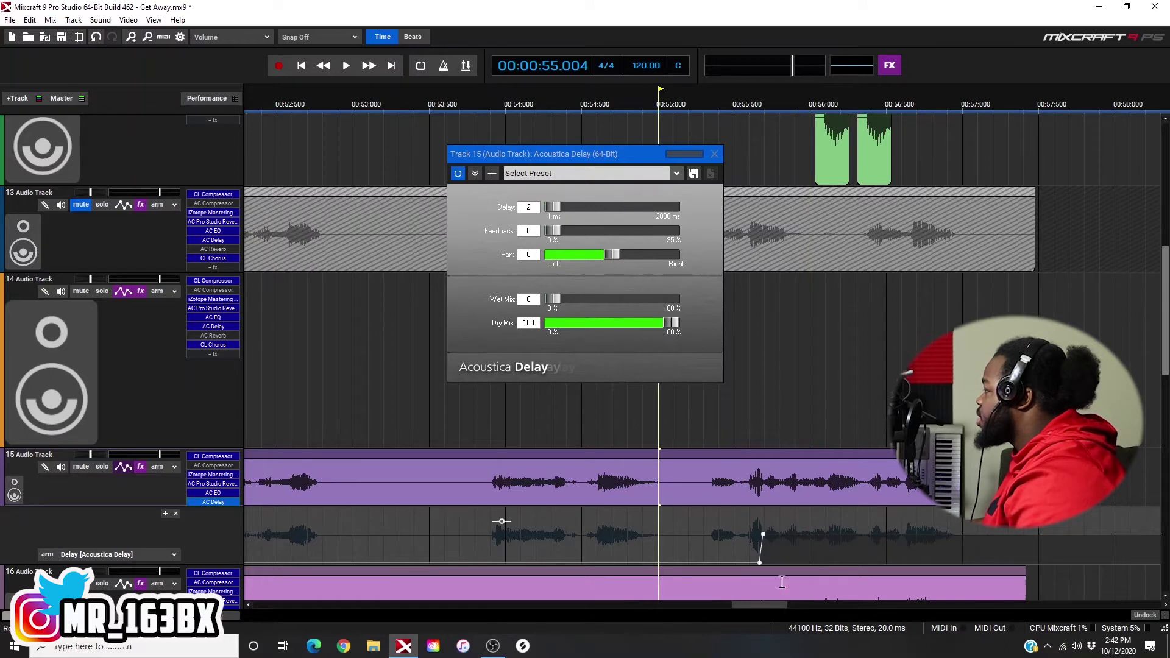
pyautogui.click(822, 103)
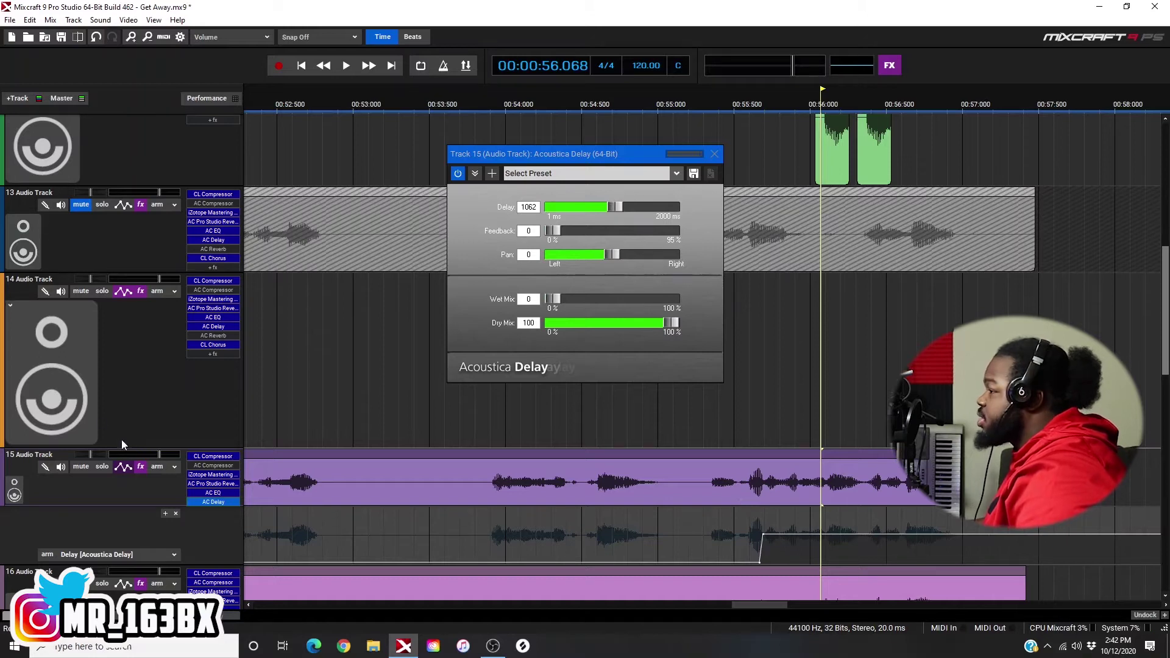
# Solo track 15, set its Acoustica Delay wet mix to 20%, and audition the final phrase
pyautogui.click(102, 467)
pyautogui.press('space')
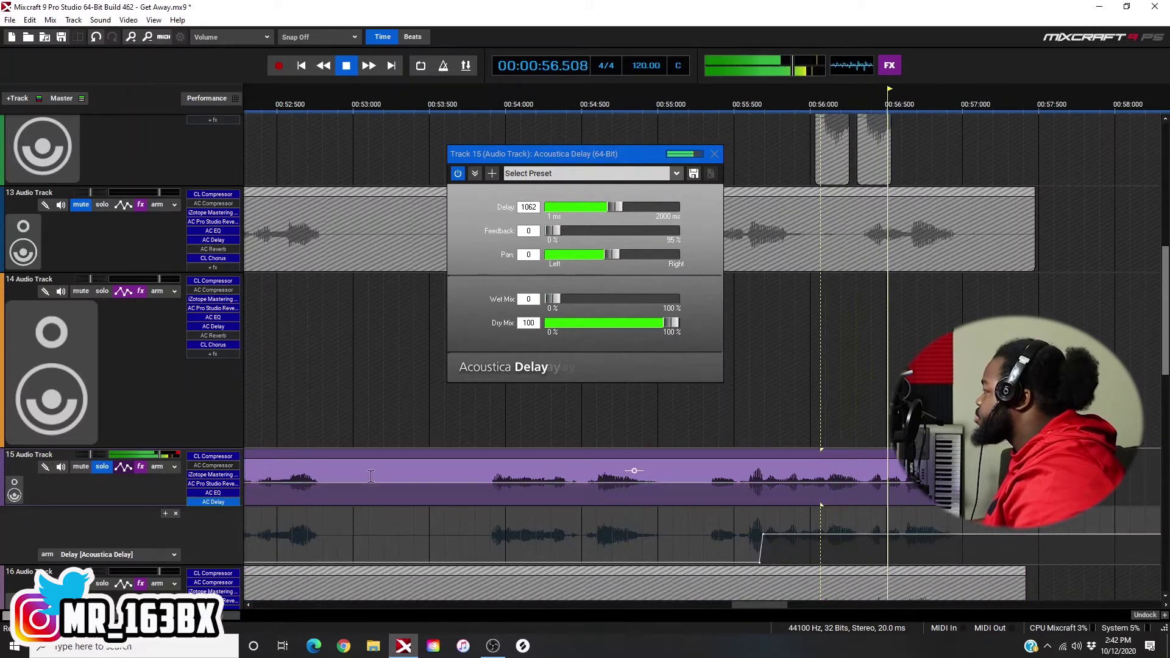
pyautogui.press('space')
pyautogui.moveTo(562, 297); pyautogui.dragTo(574, 302)
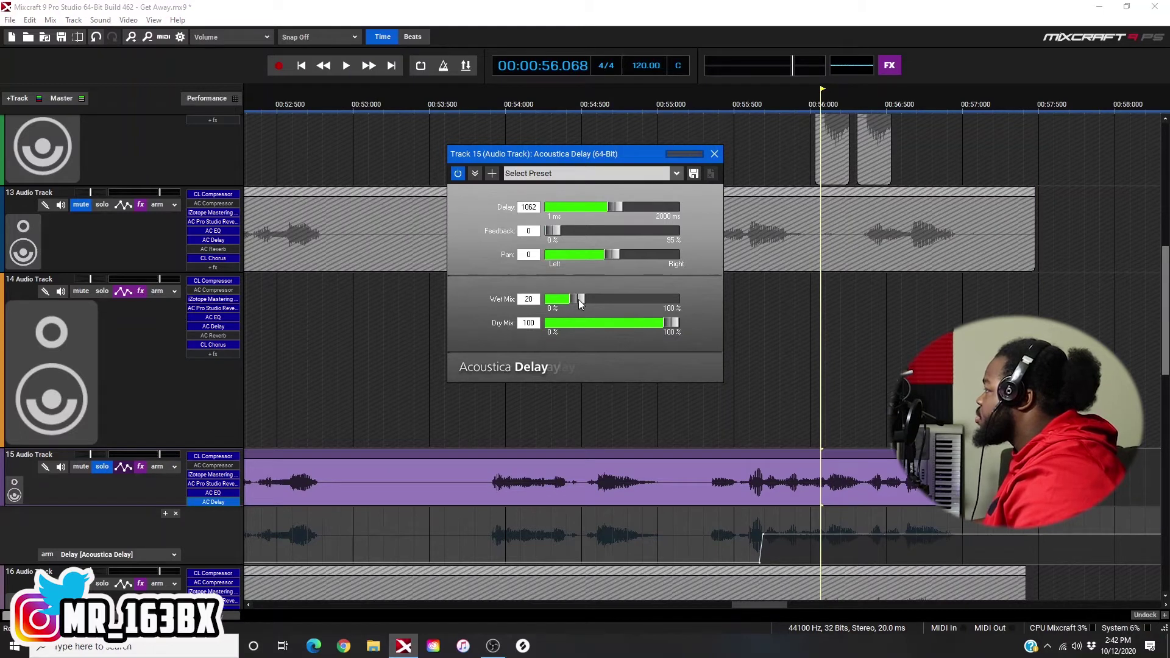
pyautogui.click(775, 90)
pyautogui.press('space')
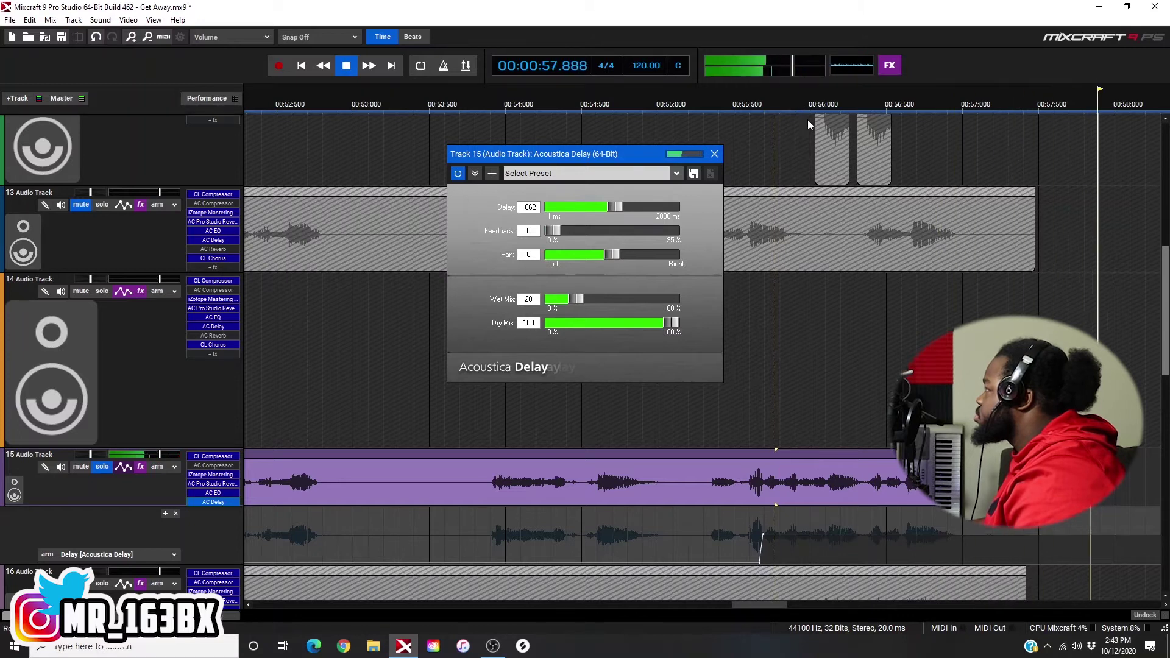
pyautogui.press('space')
# Try lowering the Acoustica Delay's delay time to about 876 ms and replay the phrase from about 55.69 seconds
pyautogui.moveTo(619, 206); pyautogui.dragTo(605, 206)
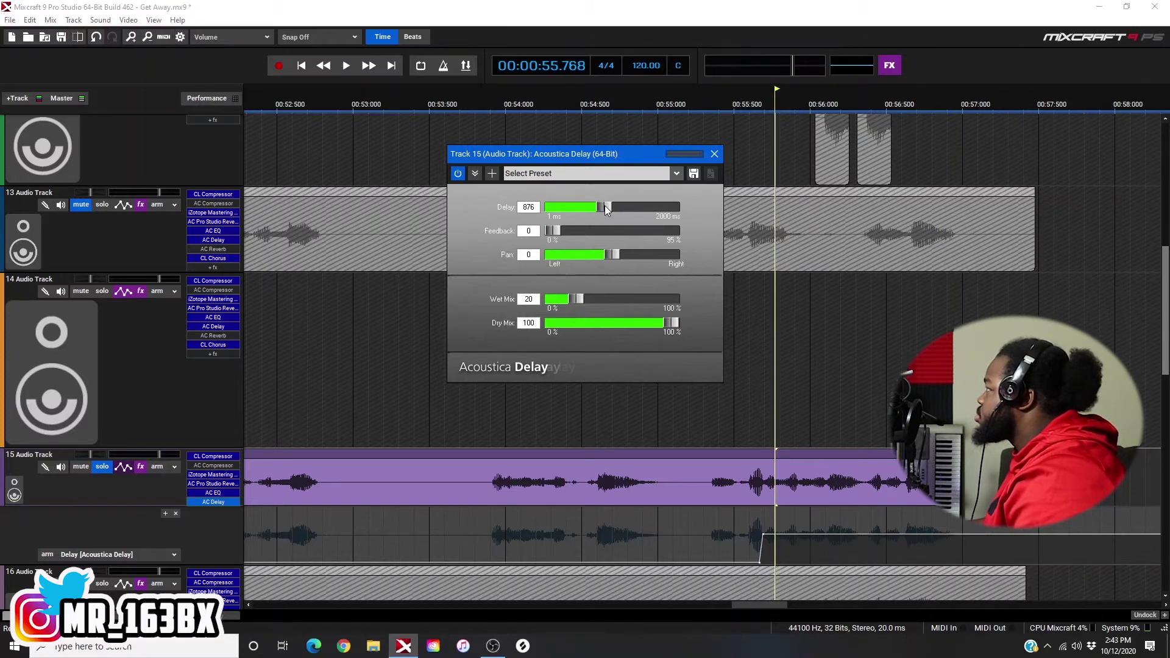
pyautogui.click(763, 95)
pyautogui.press('space')
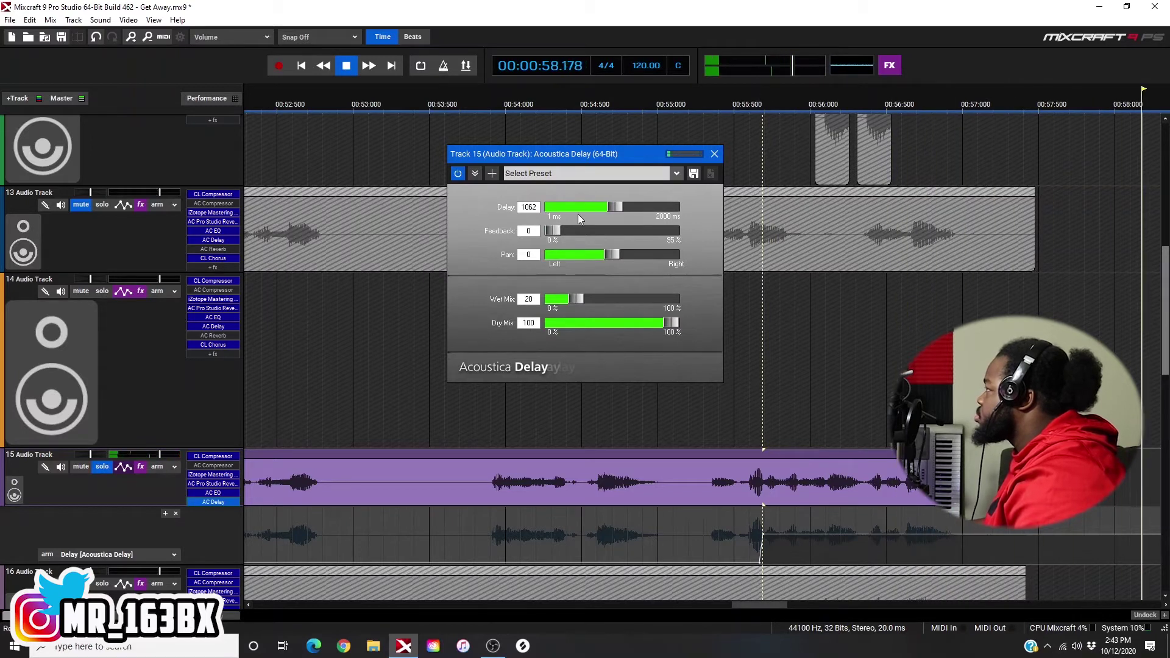
pyautogui.press('space')
# Raise track 15's Acoustica Delay feedback to 34% and audition it from about 55.6 seconds
pyautogui.moveTo(552, 232); pyautogui.dragTo(596, 232)
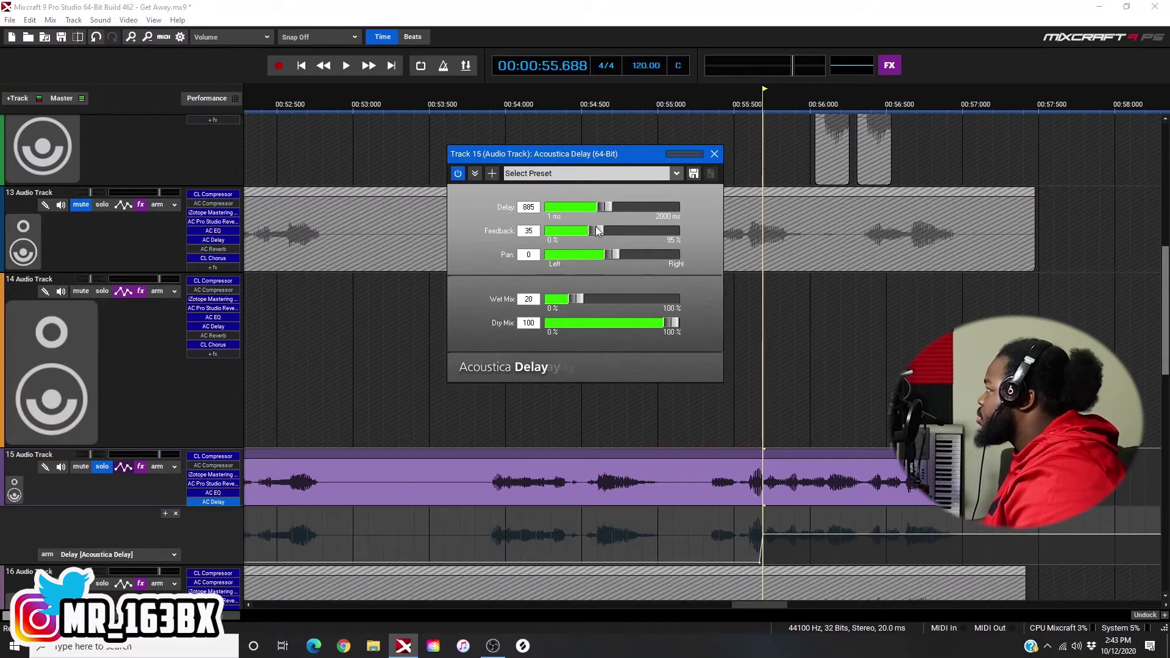
pyautogui.click(753, 100)
pyautogui.press('space')
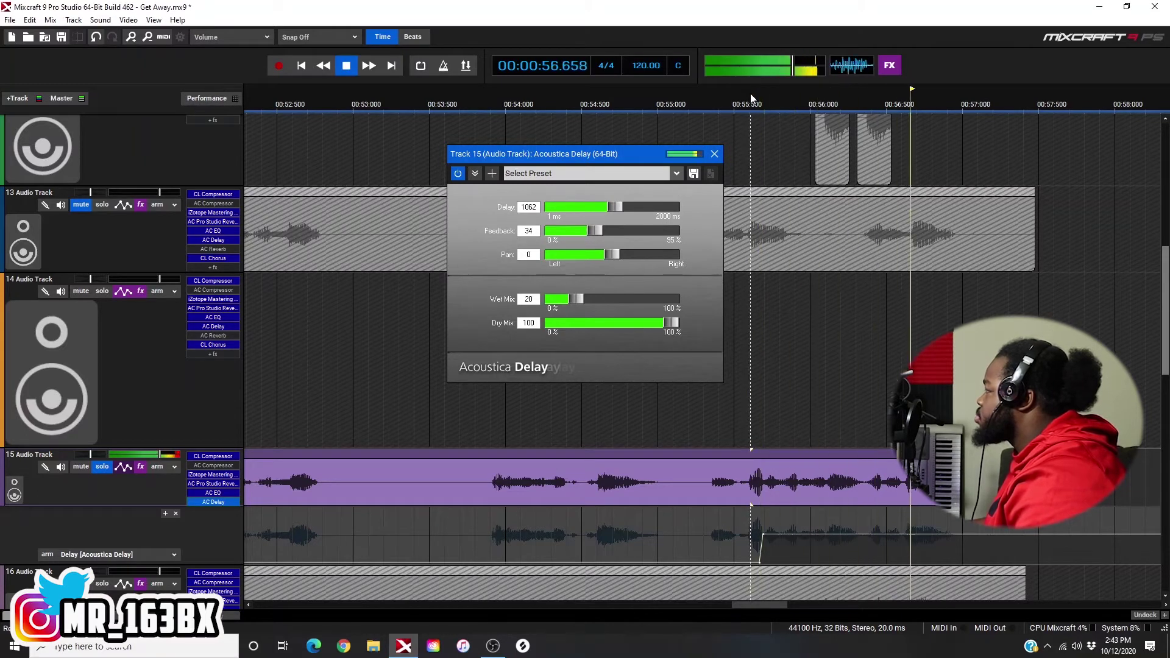
pyautogui.press('space')
# Replay the soloed final phrase on track 15 from about 55.6 seconds to judge the echo
pyautogui.moveTo(617, 208); pyautogui.dragTo(549, 208)
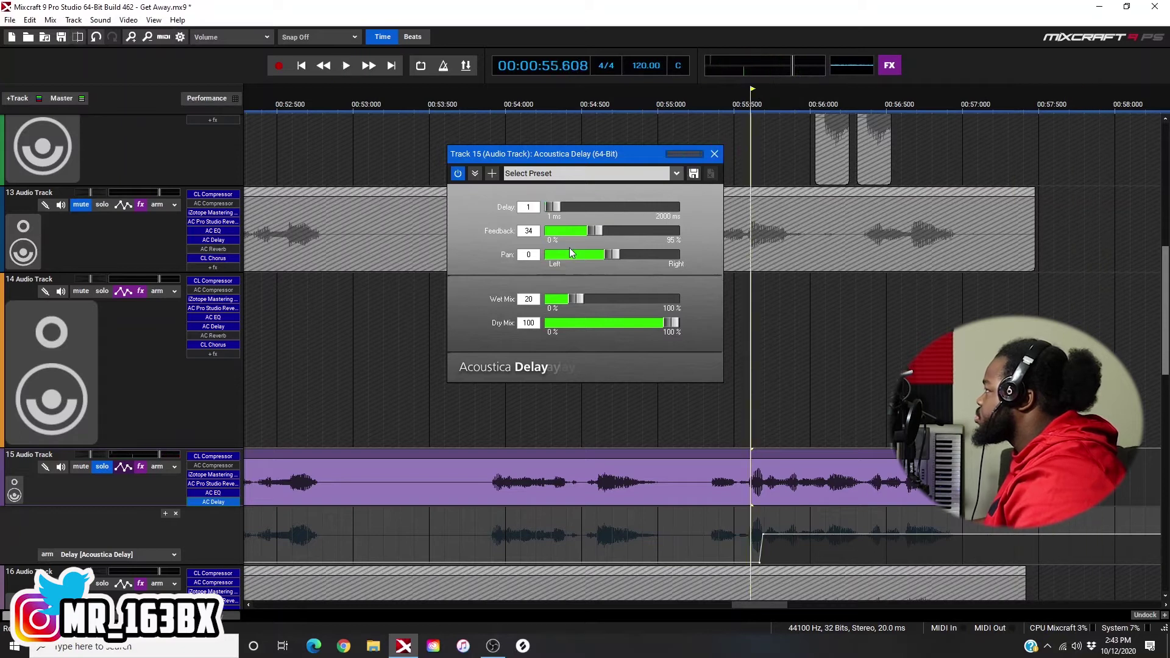
pyautogui.press('space')
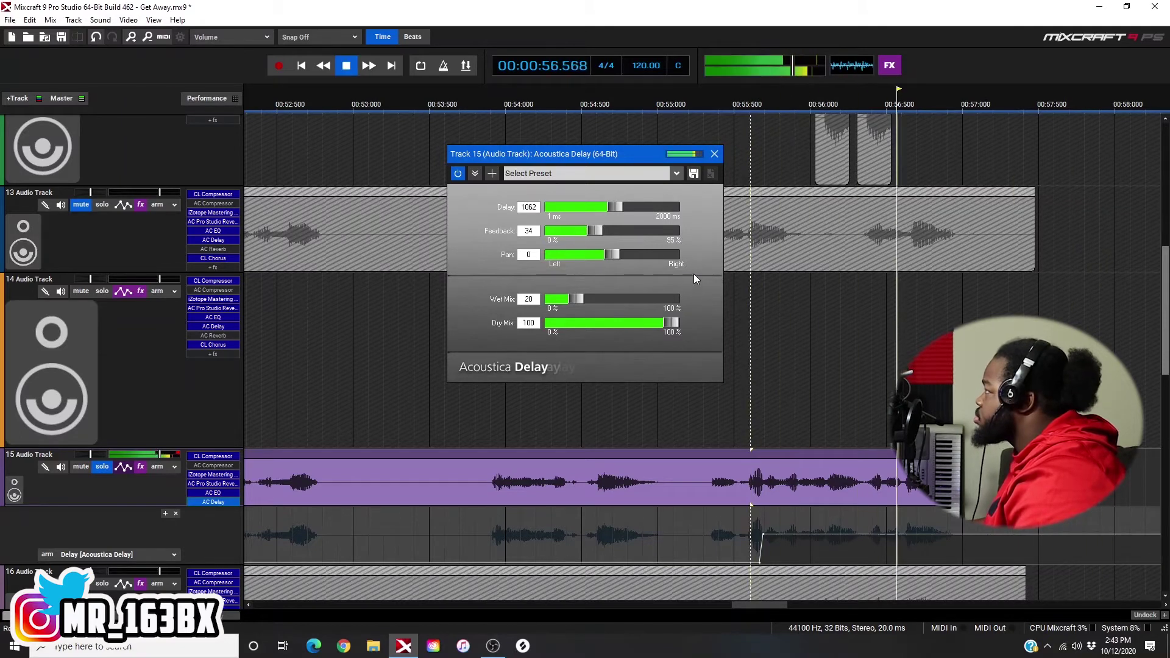
pyautogui.press('space')
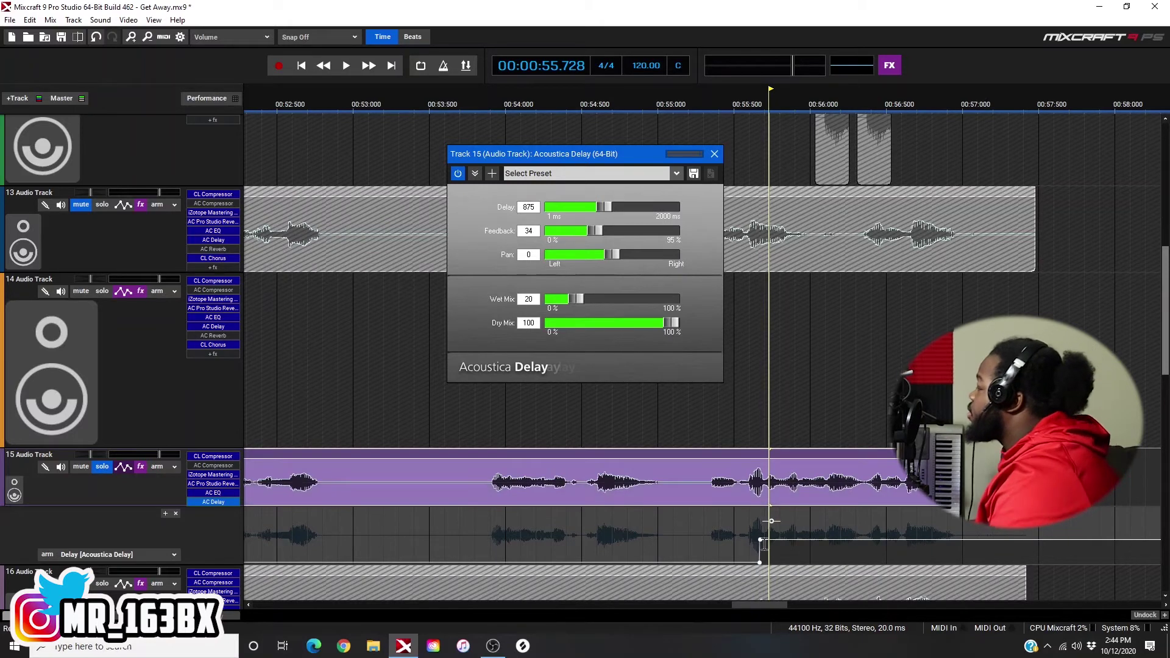
# Try lowering track 15's Delay automation after the rise to 750 ms and audition the soloed phrase from about 55.6 seconds
pyautogui.moveTo(760, 561)
pyautogui.moveTo(760, 541)
pyautogui.mouseDown()
pyautogui.moveTo(761, 557)
pyautogui.moveTo(760, 534)
pyautogui.mouseUp()
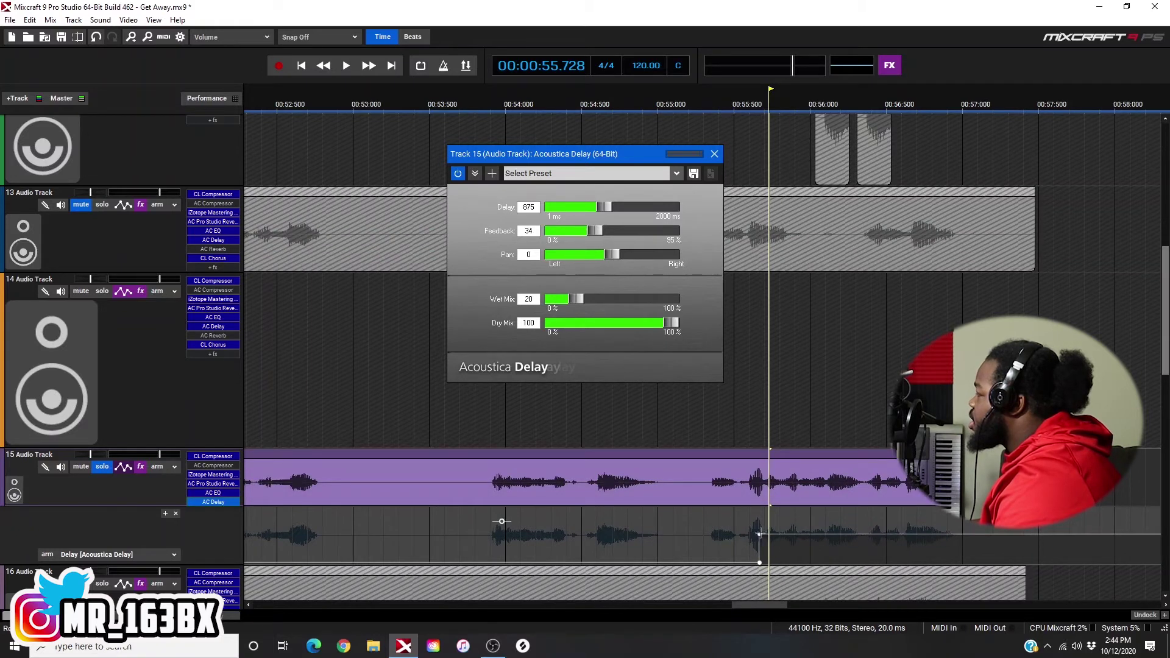
pyautogui.click(802, 105)
pyautogui.moveTo(760, 536); pyautogui.dragTo(760, 543)
pyautogui.click(751, 89)
pyautogui.press('space')
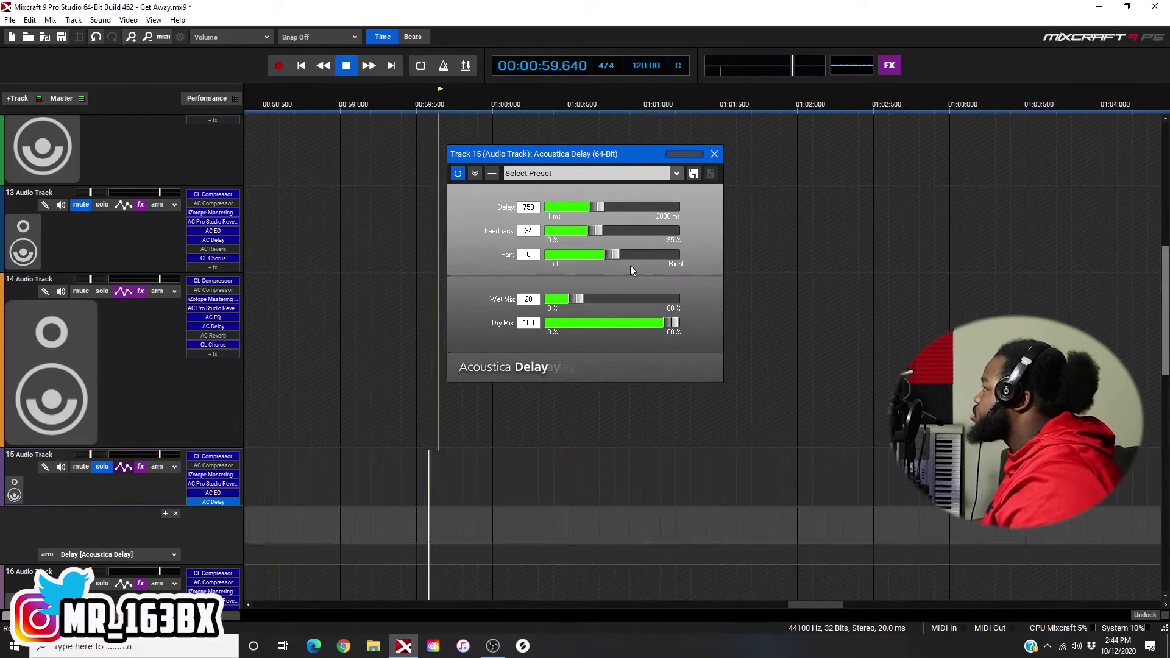
pyautogui.moveTo(600, 207); pyautogui.dragTo(546, 207)
pyautogui.press('space')
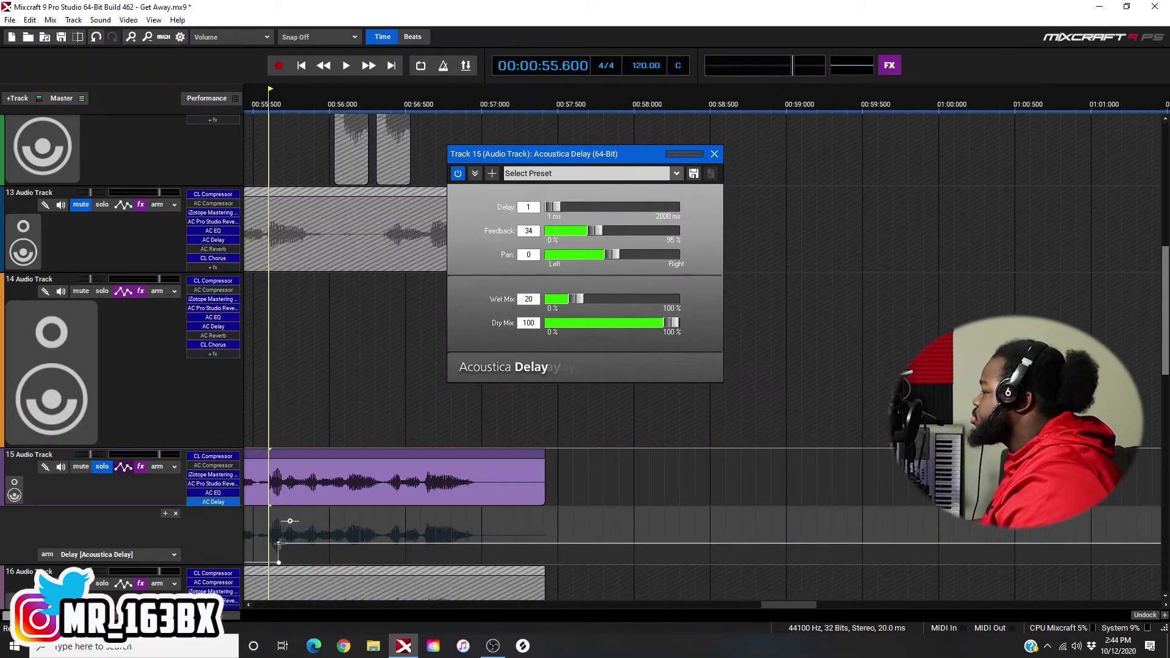
# Try lowering track 15's Delay automation to 667 ms and audition the phrase first soloed and again in the full mix
pyautogui.moveTo(278, 543); pyautogui.dragTo(278, 546)
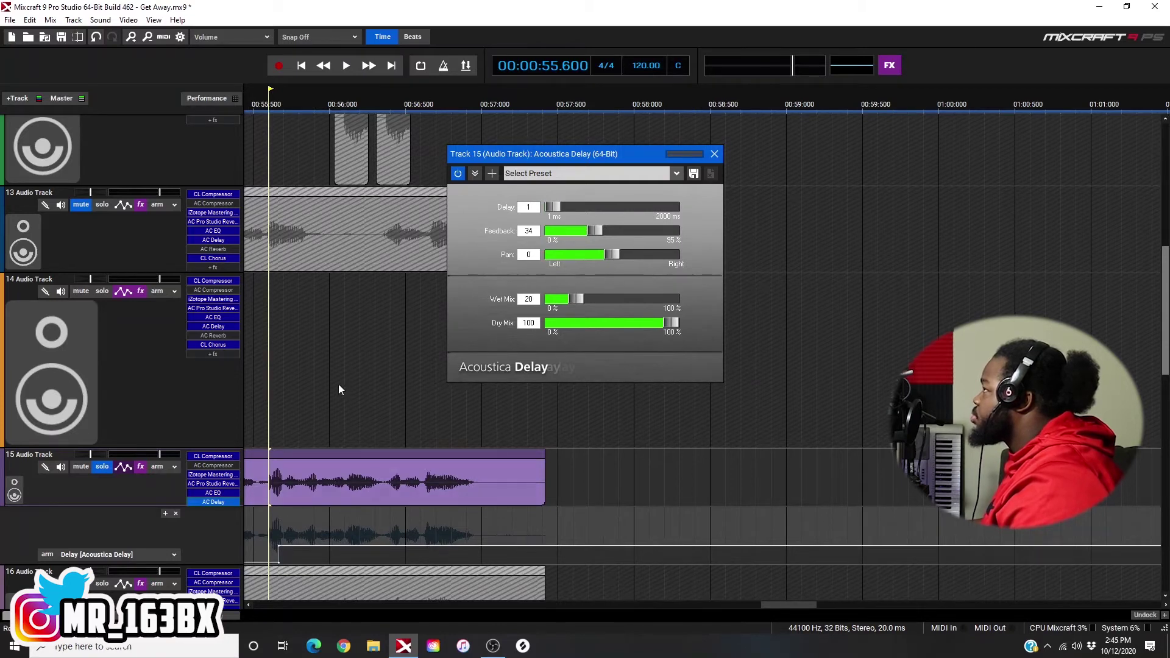
pyautogui.press('space')
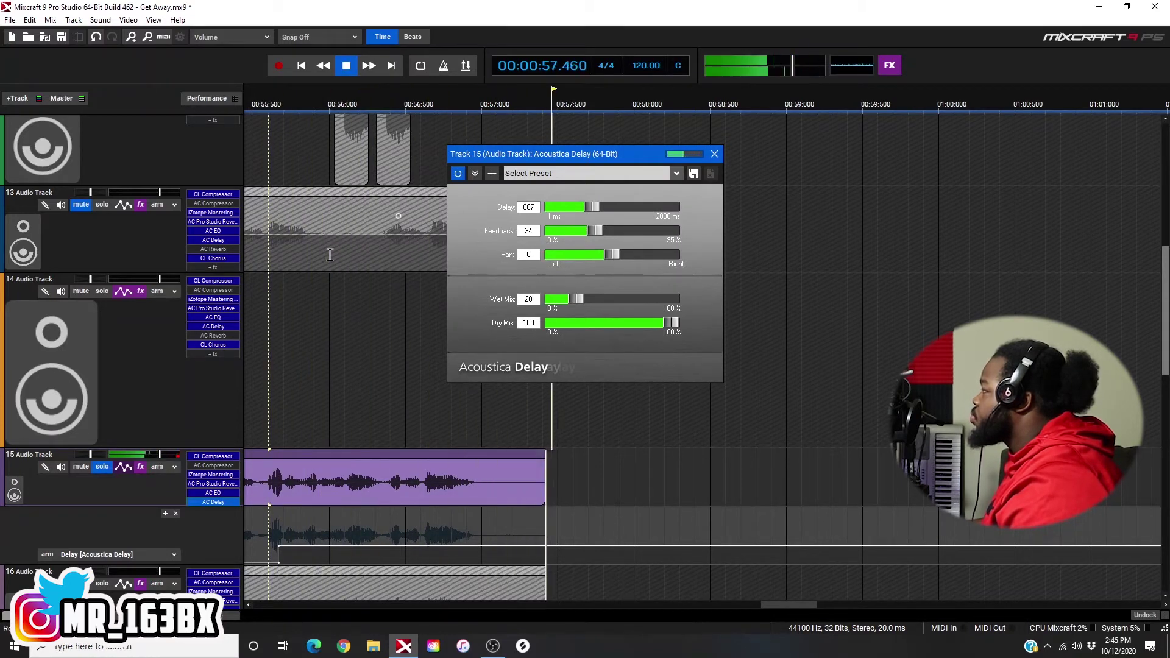
pyautogui.press('space')
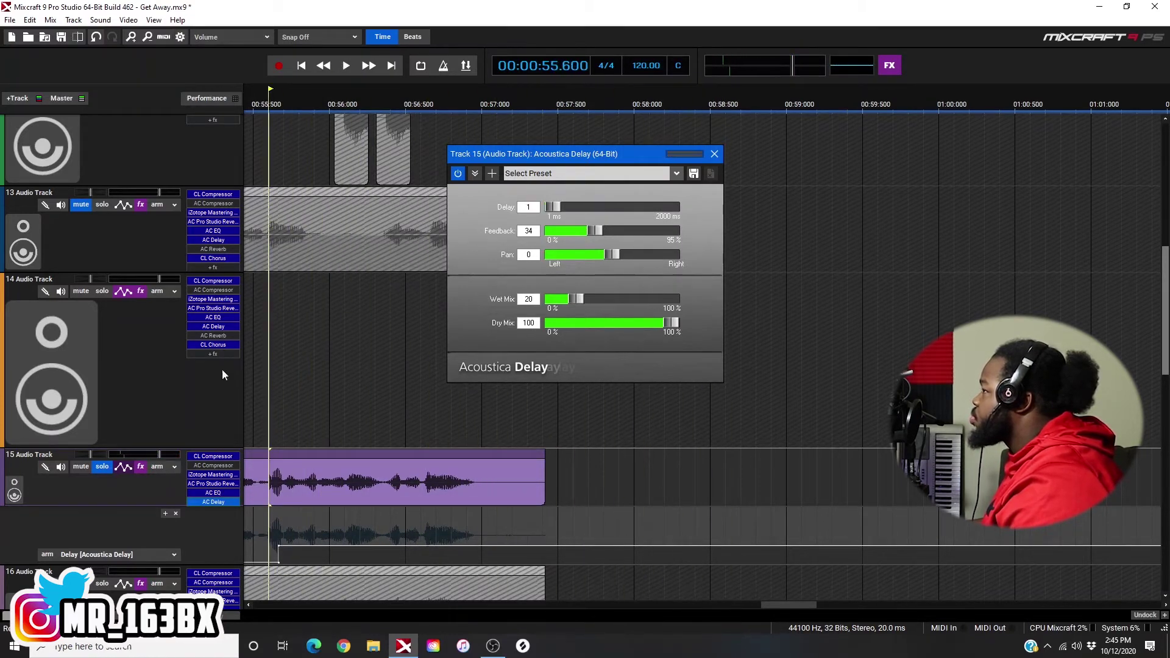
pyautogui.click(102, 470)
pyautogui.press('space')
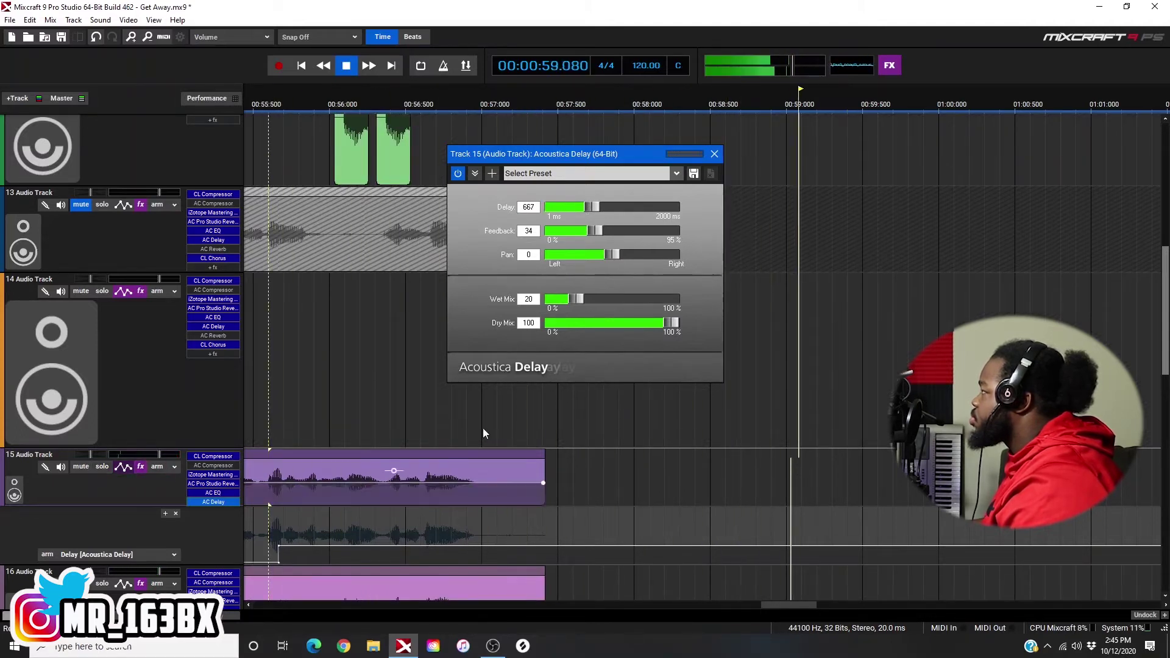
pyautogui.press('space')
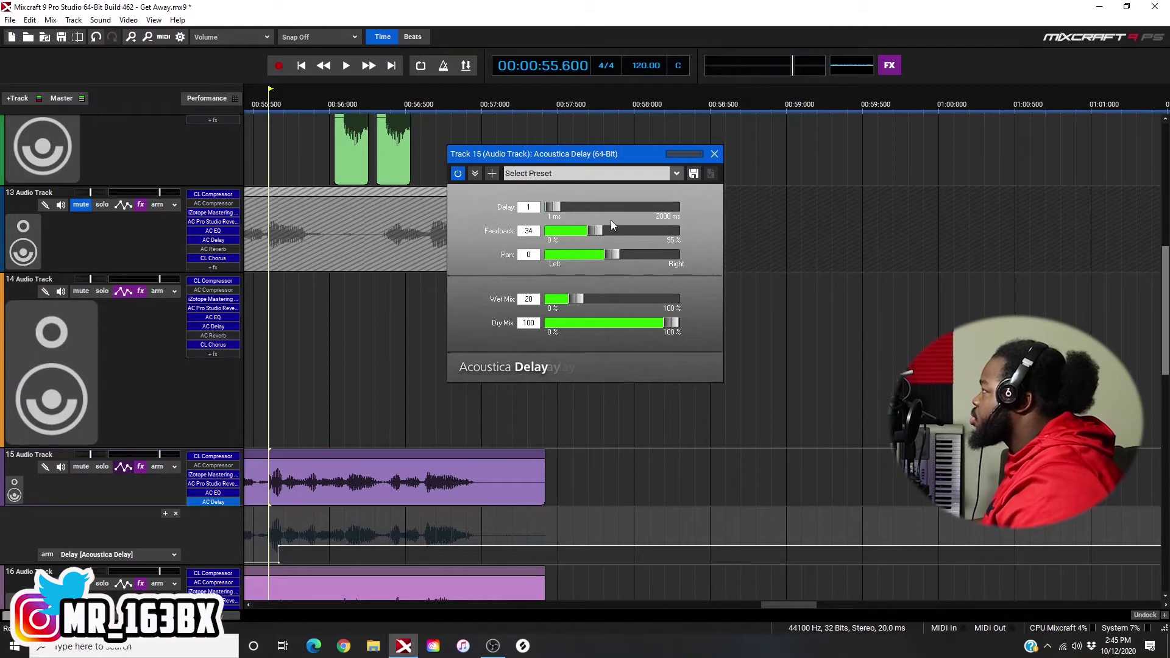
# Try raising the Acoustica Delay feedback to 50% and audition the phrase in the full mix from about 55.5 seconds
pyautogui.click(294, 100)
pyautogui.moveTo(594, 229); pyautogui.dragTo(612, 234)
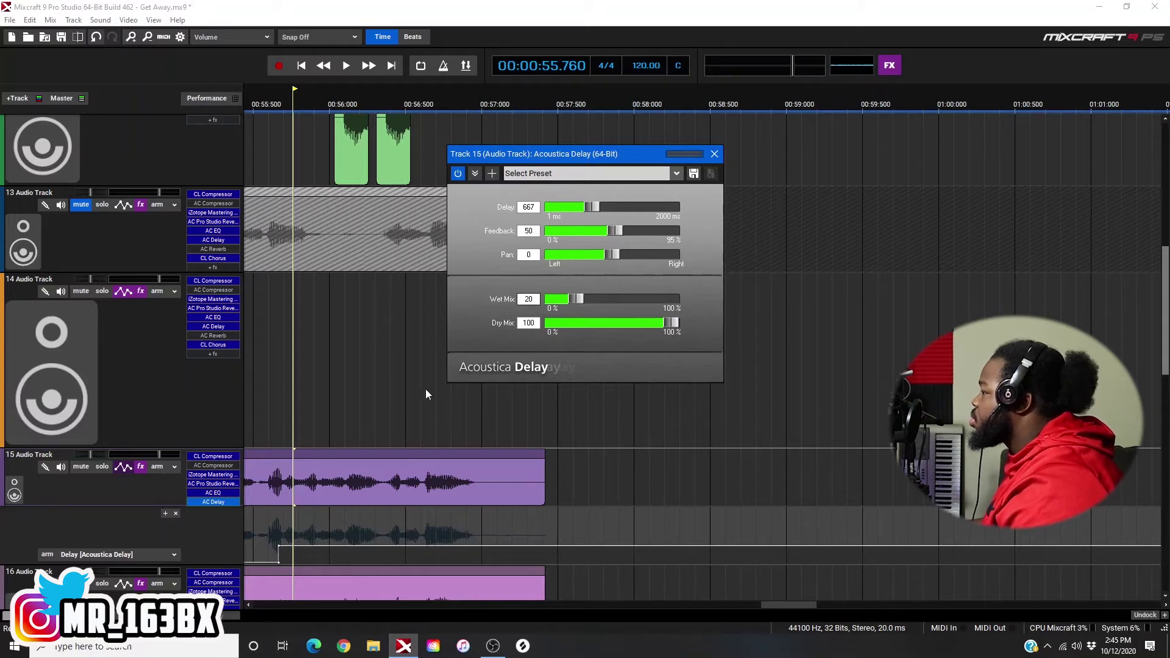
pyautogui.click(257, 98)
pyautogui.press('space')
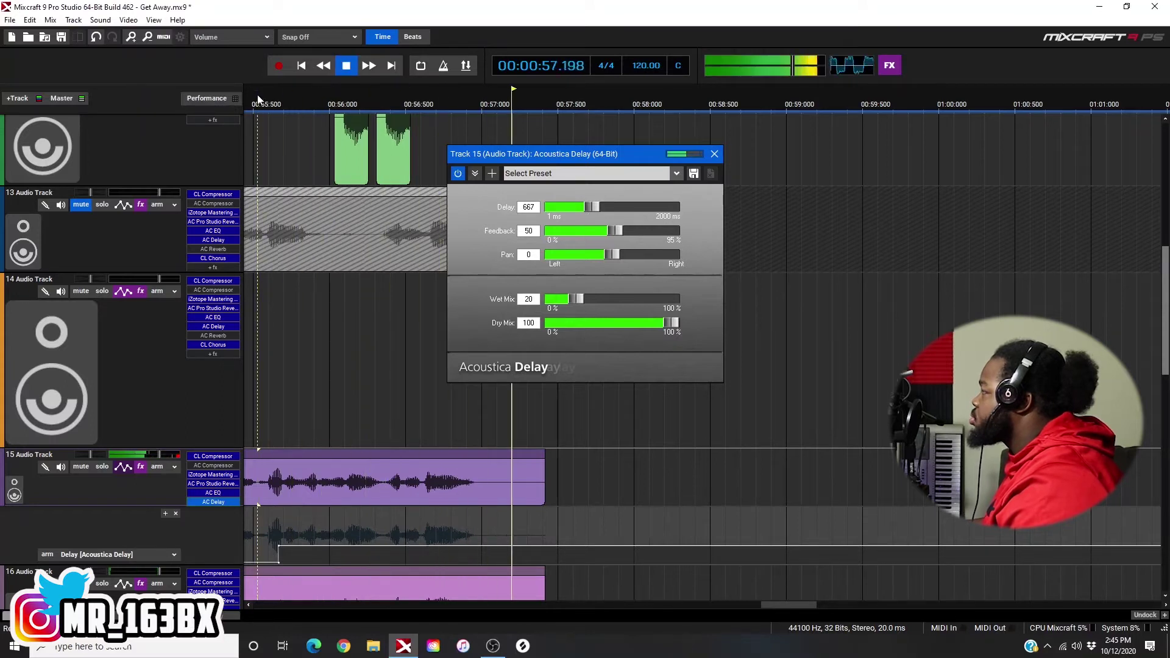
pyautogui.press('space')
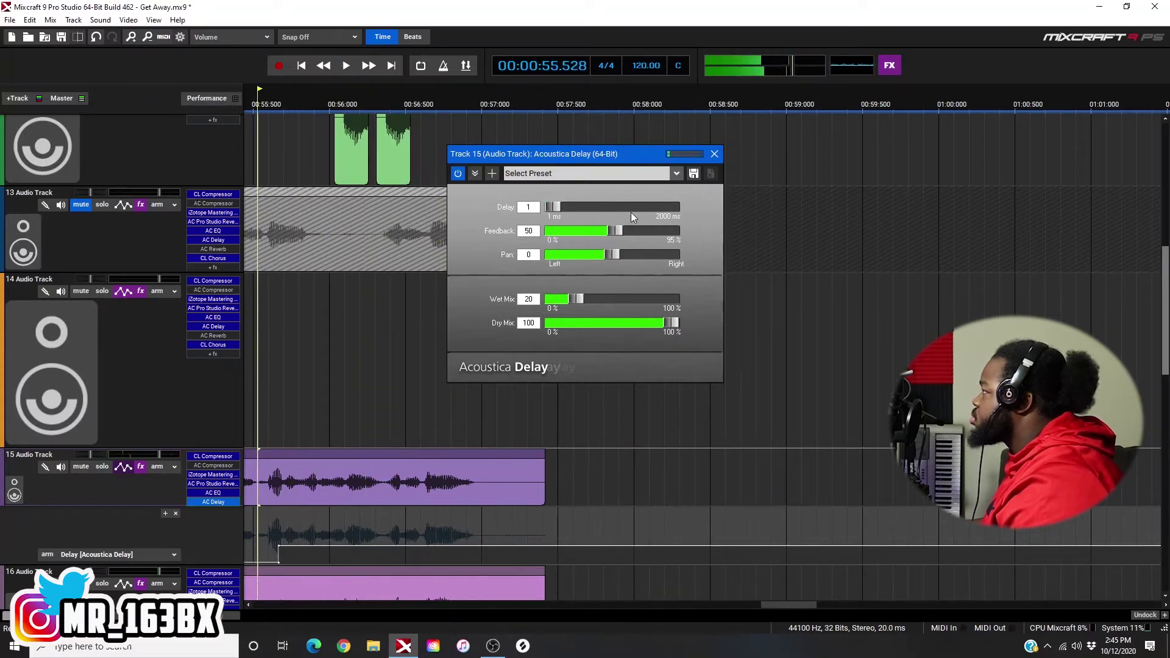
# Try lowering track 15's Delay automation after the rise to 500 ms and replay the phrase in the full mix
pyautogui.moveTo(279, 546); pyautogui.dragTo(278, 551)
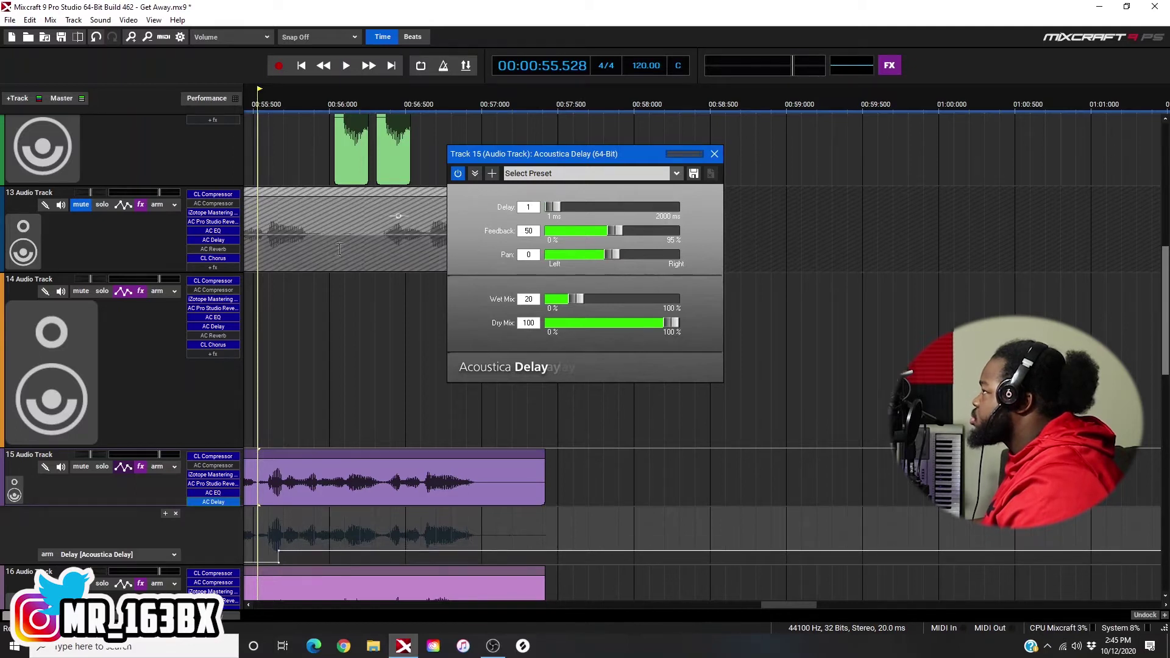
pyautogui.press('space')
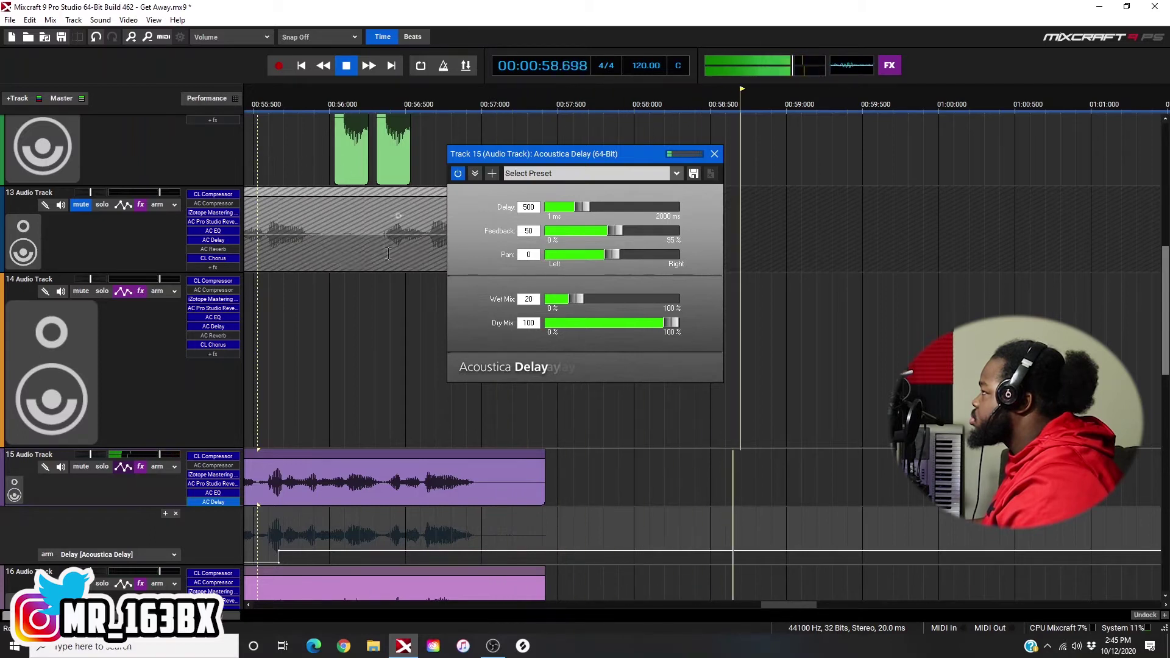
pyautogui.press('space')
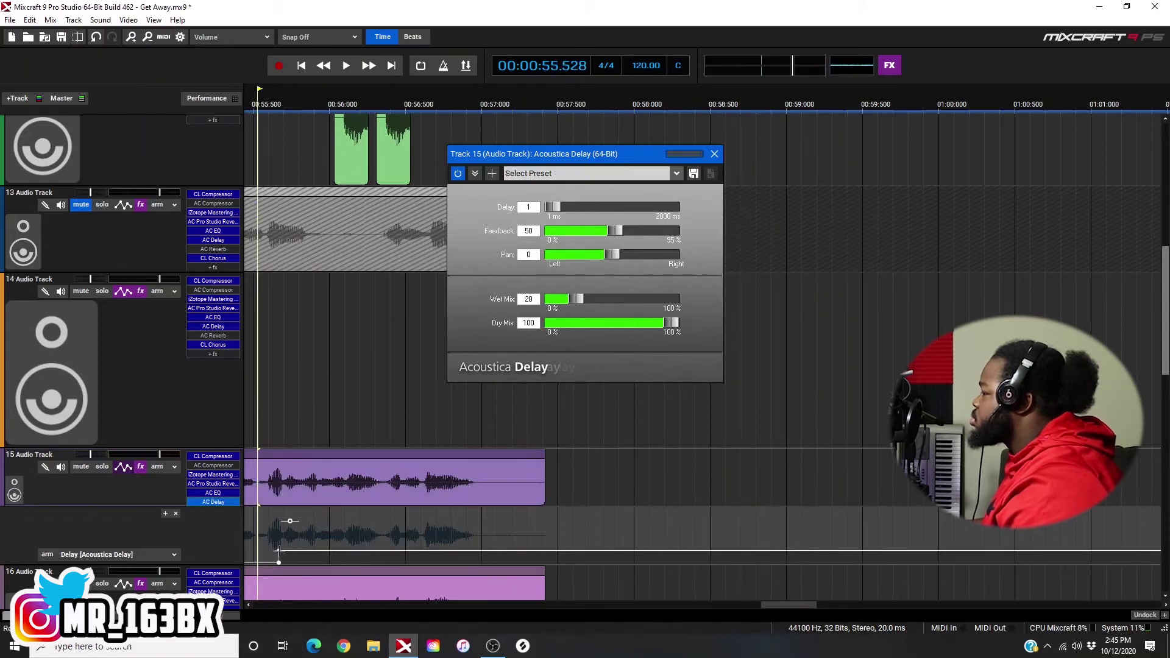
# Try track 15's Delay automation at 604 ms and audition the phrase in the full mix and with the track soloed
pyautogui.moveTo(279, 551); pyautogui.dragTo(279, 548)
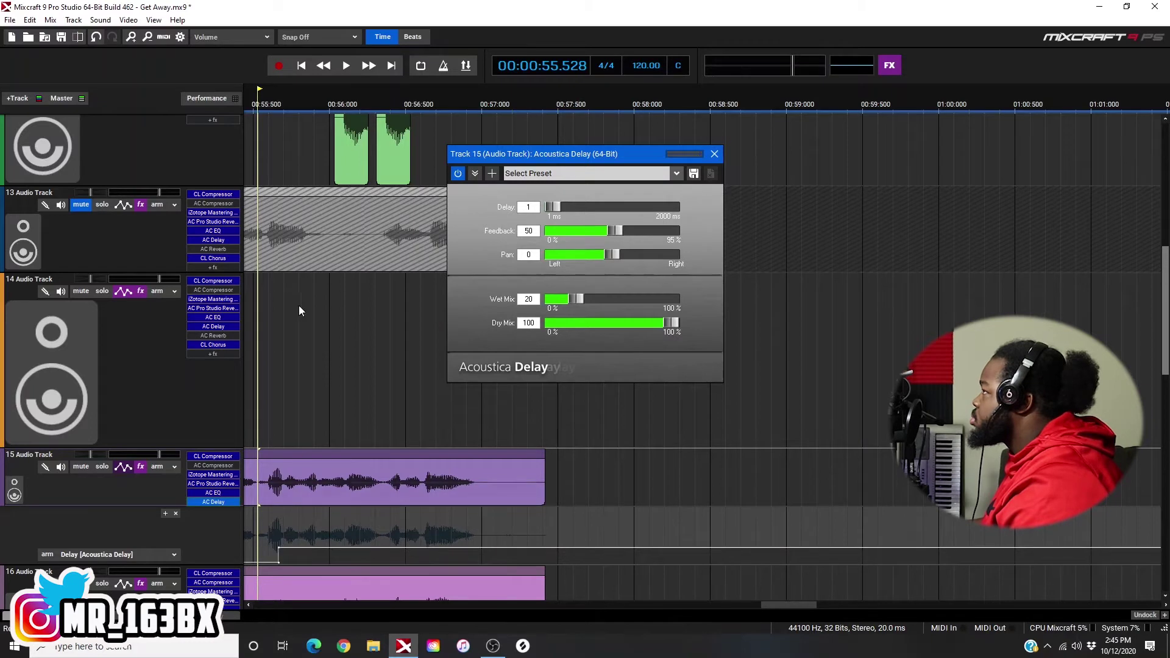
pyautogui.press('space')
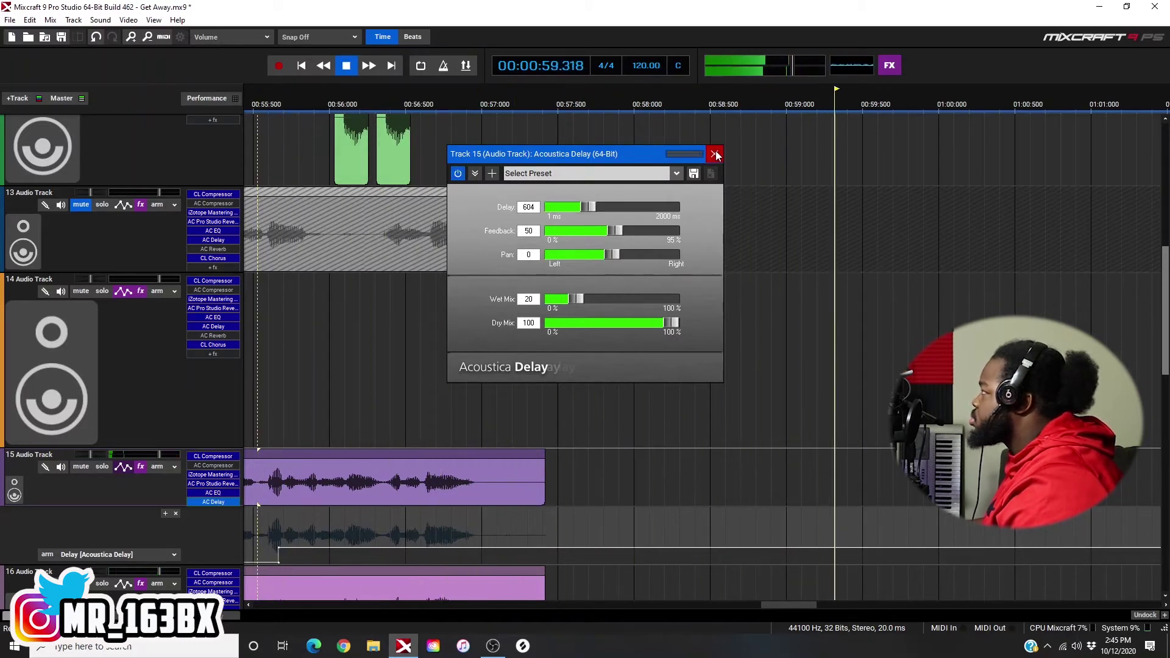
pyautogui.click(99, 468)
pyautogui.press('space')
pyautogui.press('space')
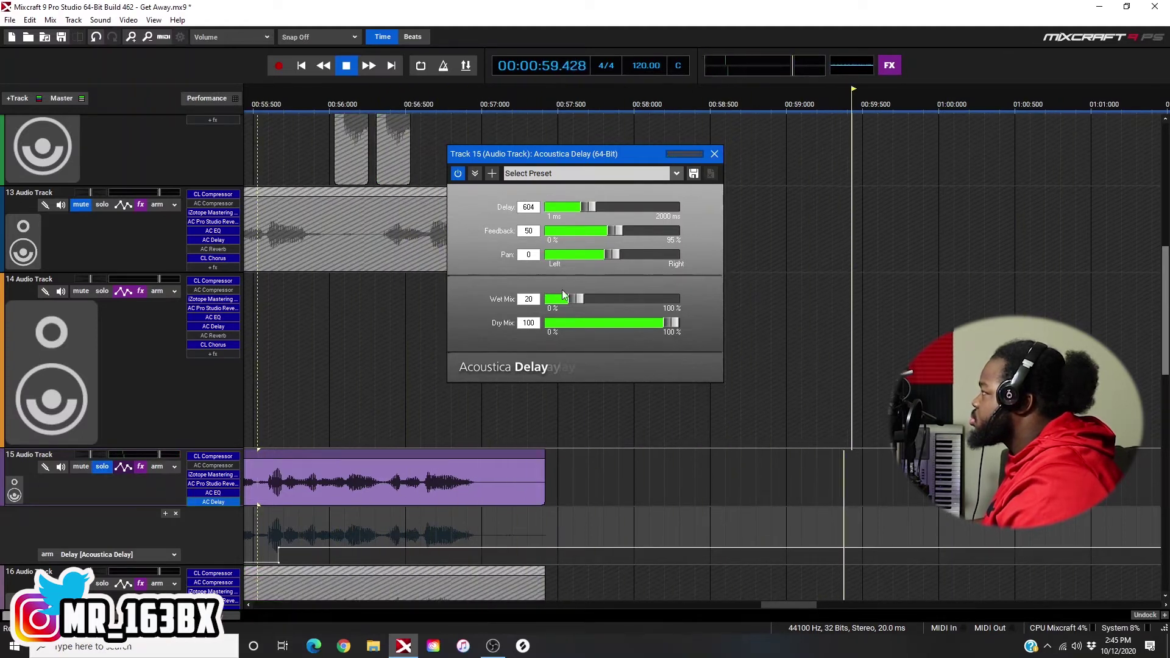
# Set track 15's Acoustica Delay wet mix to 40% and replay the soloed final phrase from about 55.5 seconds
pyautogui.moveTo(577, 298); pyautogui.dragTo(606, 298)
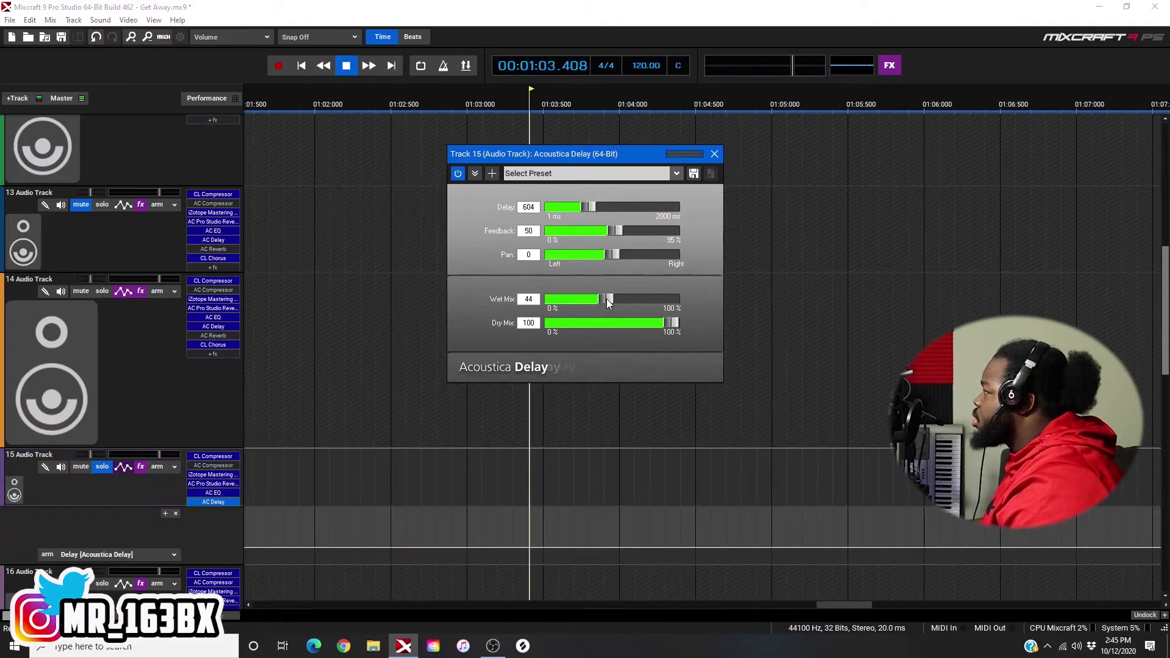
pyautogui.moveTo(605, 298); pyautogui.dragTo(602, 301)
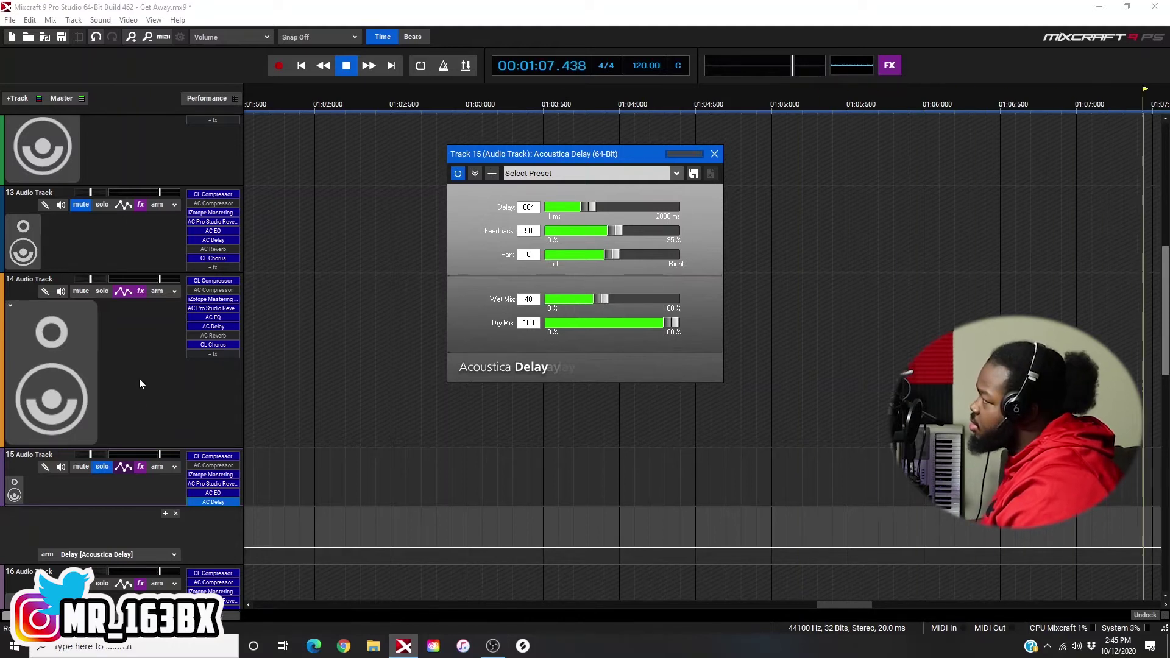
pyautogui.press('space')
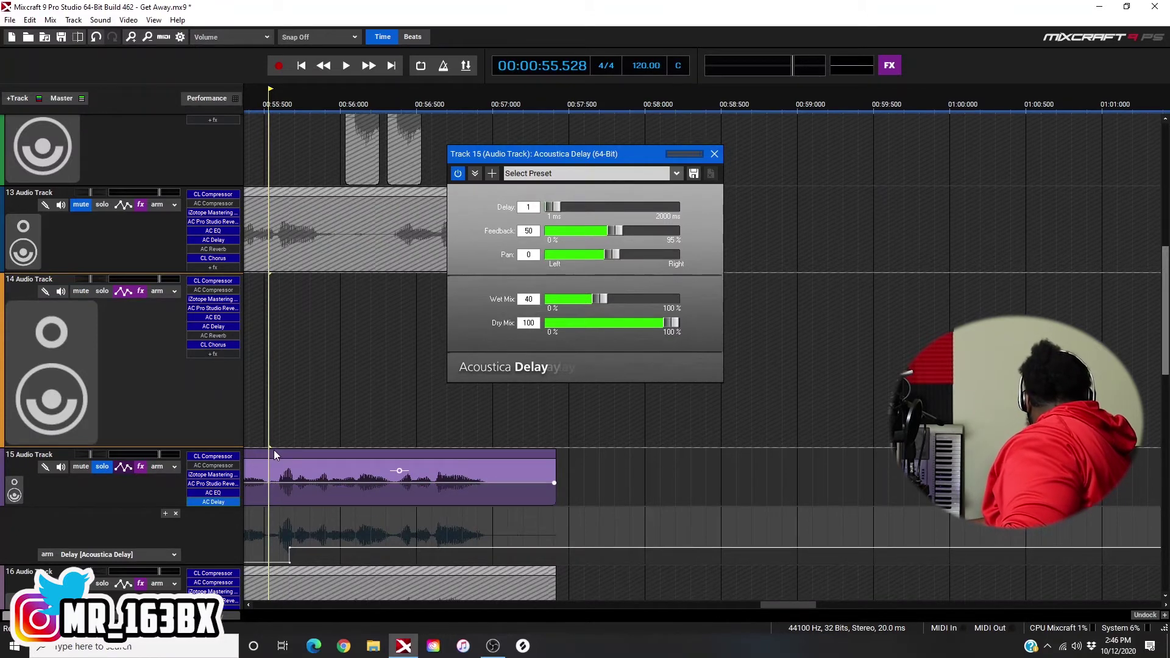
pyautogui.press('space')
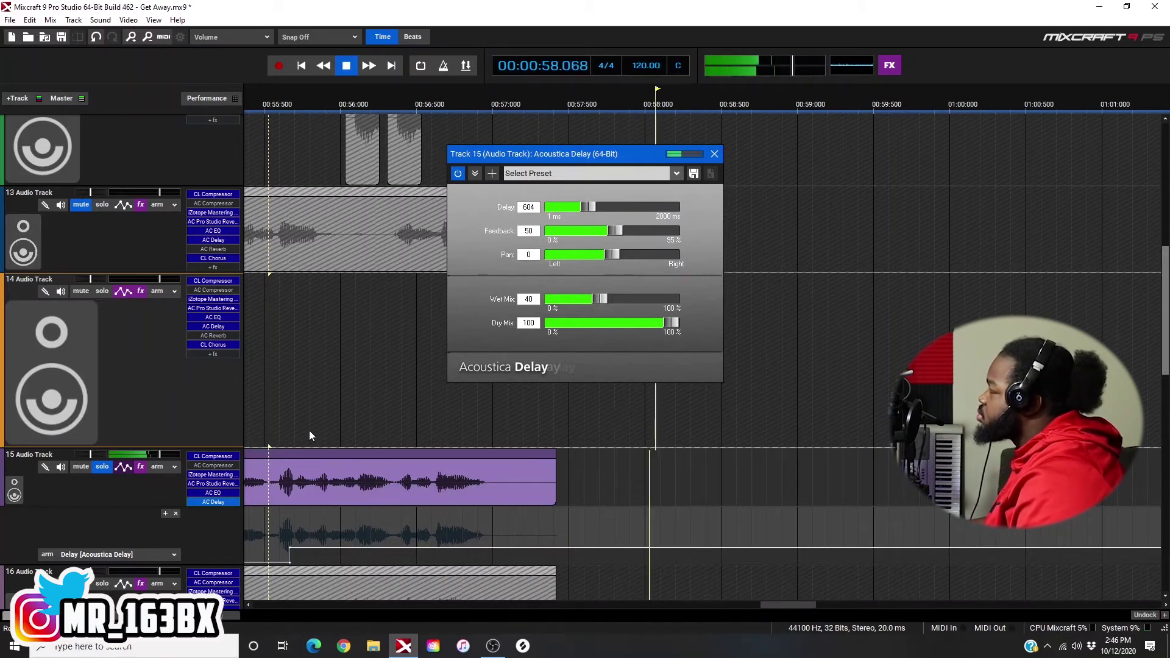
pyautogui.press('space')
# Unsolo track 15 and audition its final phrase in the full mix
pyautogui.click(102, 467)
pyautogui.press('space')
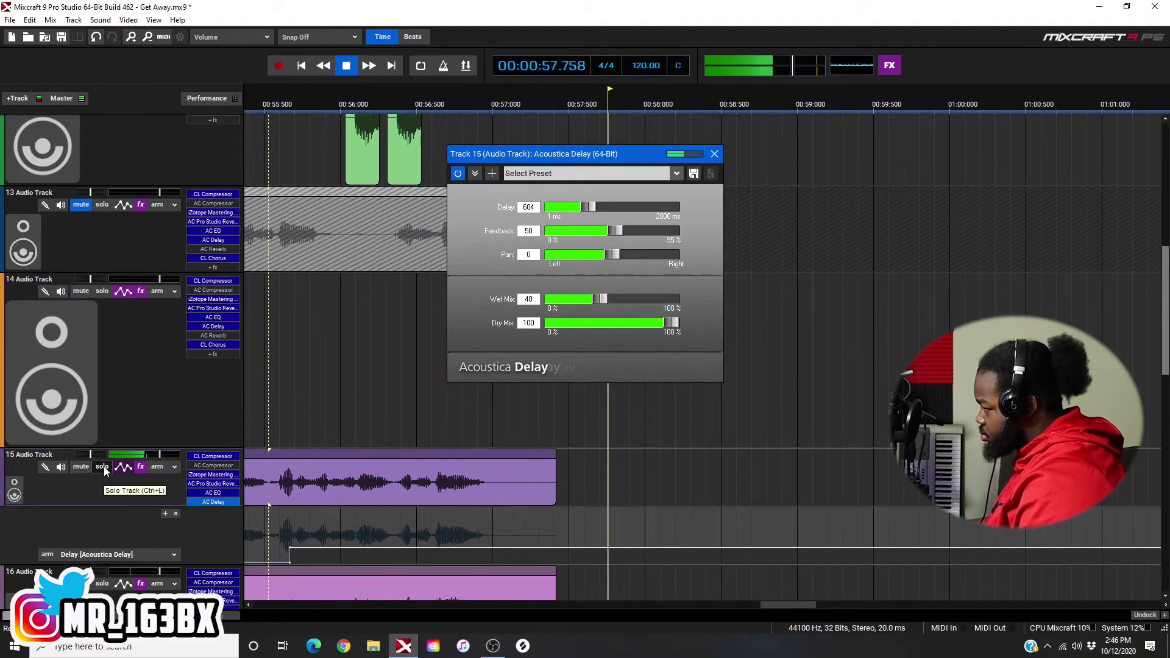
pyautogui.press('space')
# Reduce track 15's Acoustica Delay feedback to 30% and audition the phrase in the full mix from about 55.5 seconds
pyautogui.click(612, 231)
pyautogui.moveTo(612, 230); pyautogui.dragTo(610, 230)
pyautogui.click(320, 101)
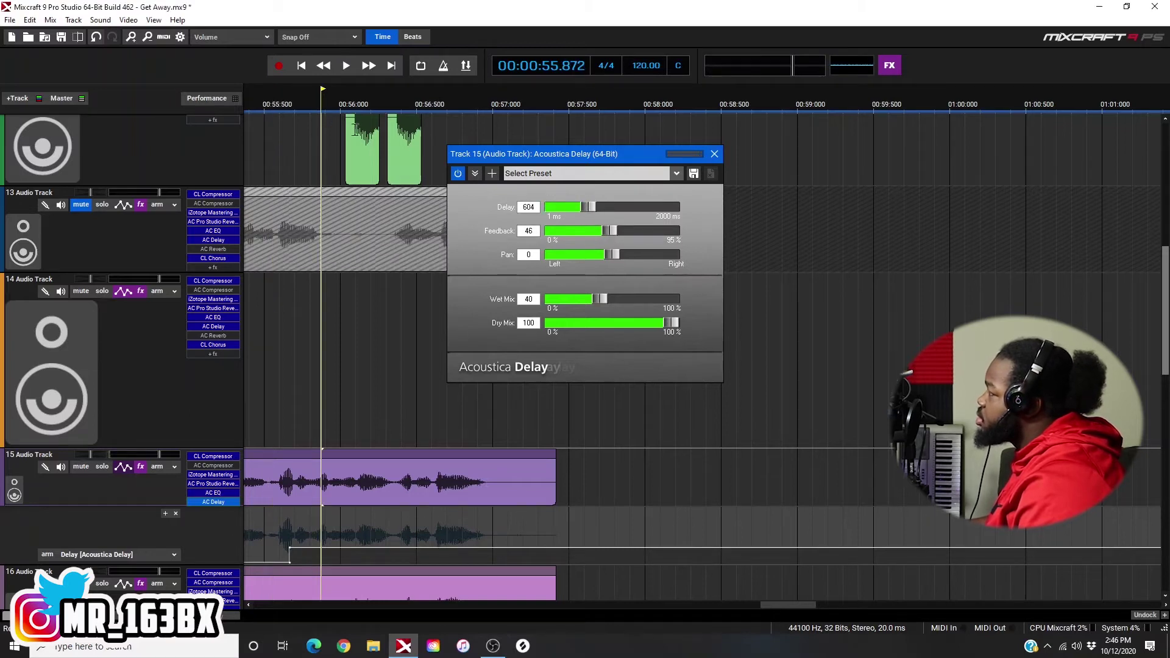
pyautogui.moveTo(611, 231); pyautogui.dragTo(591, 232)
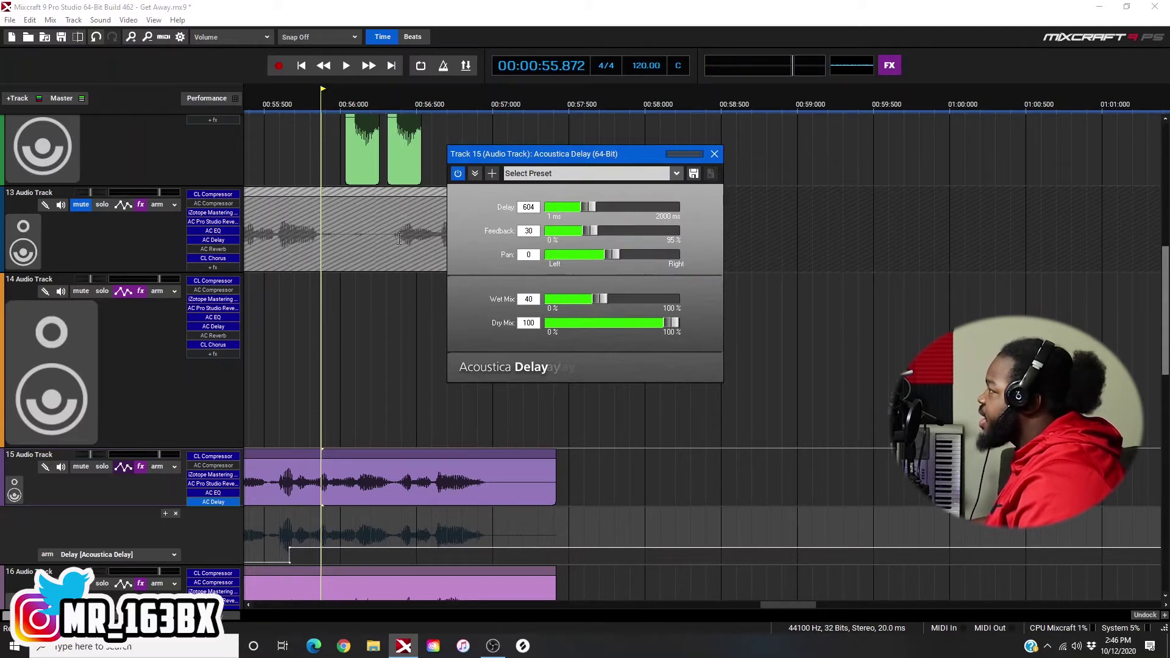
pyautogui.click(273, 102)
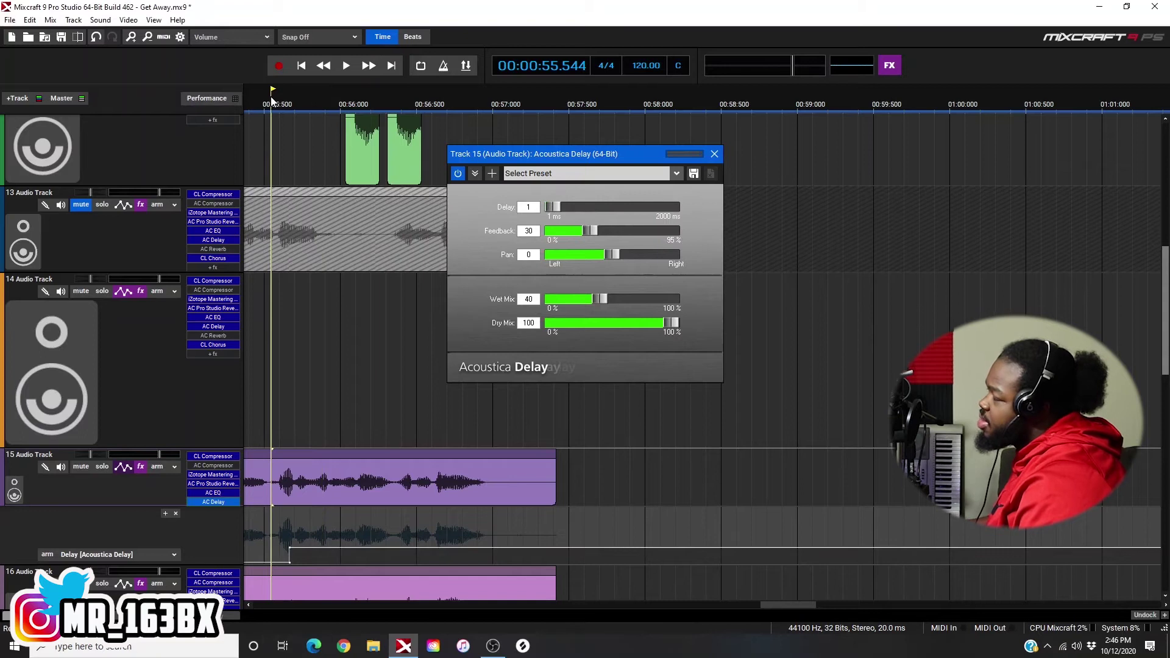
pyautogui.press('space')
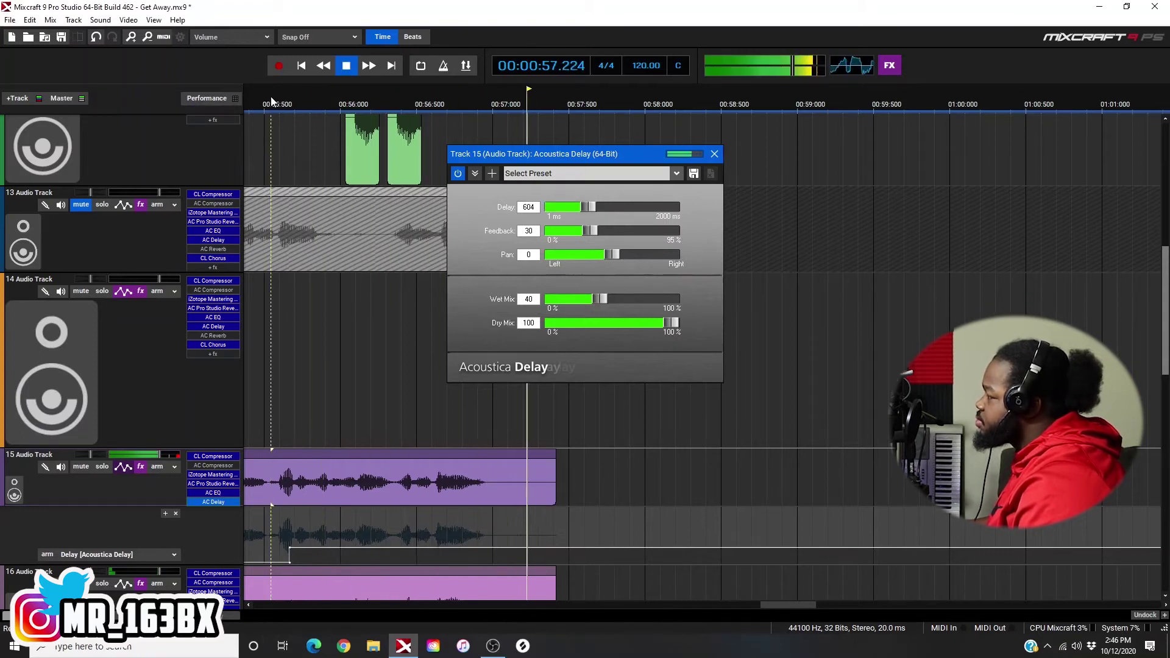
pyautogui.press('space')
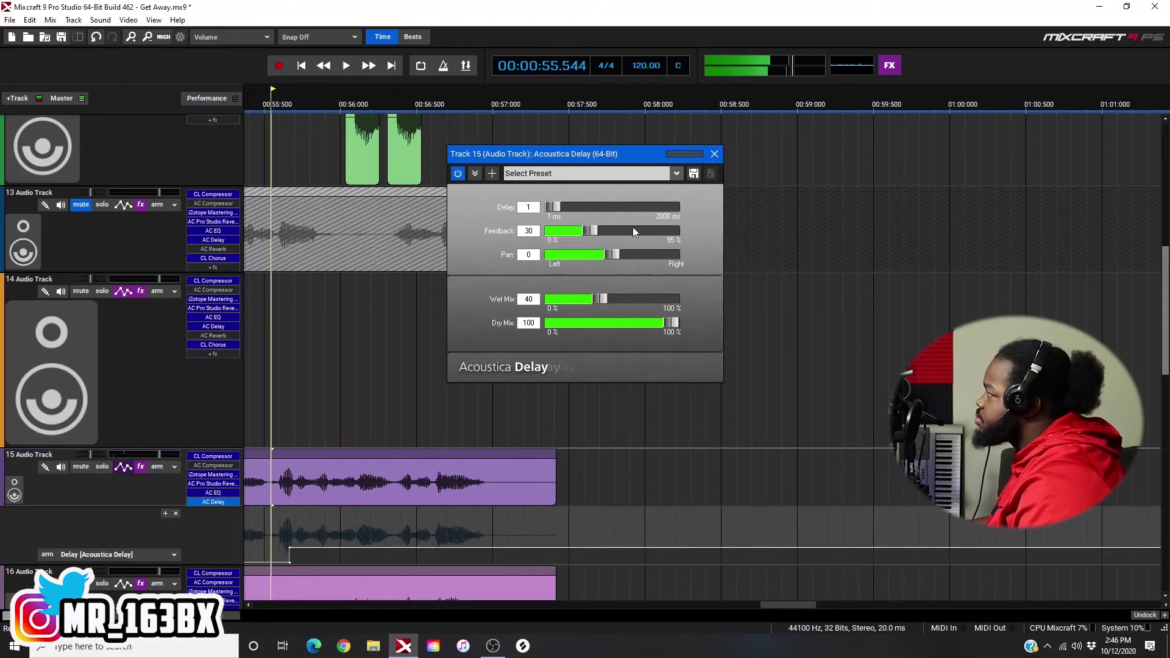
# Try lowering track 15's Delay automation after the rise to 438 ms and audition the phrase from about 55.5 seconds
pyautogui.moveTo(590, 207); pyautogui.dragTo(546, 208)
pyautogui.click(324, 101)
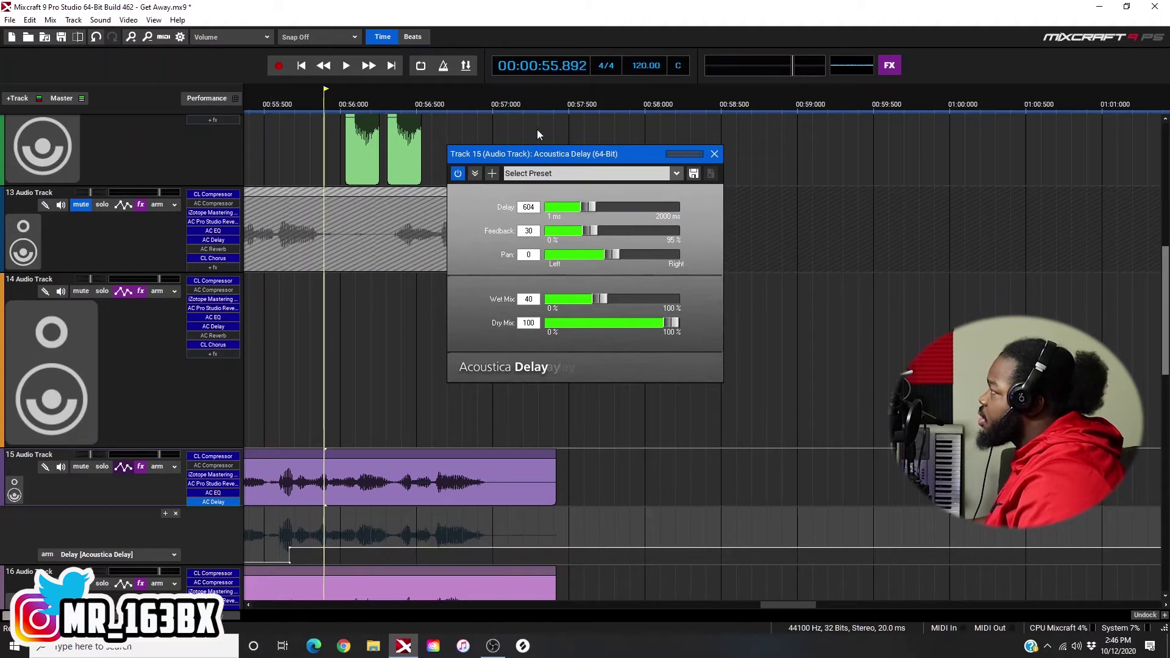
pyautogui.moveTo(289, 548); pyautogui.dragTo(289, 552)
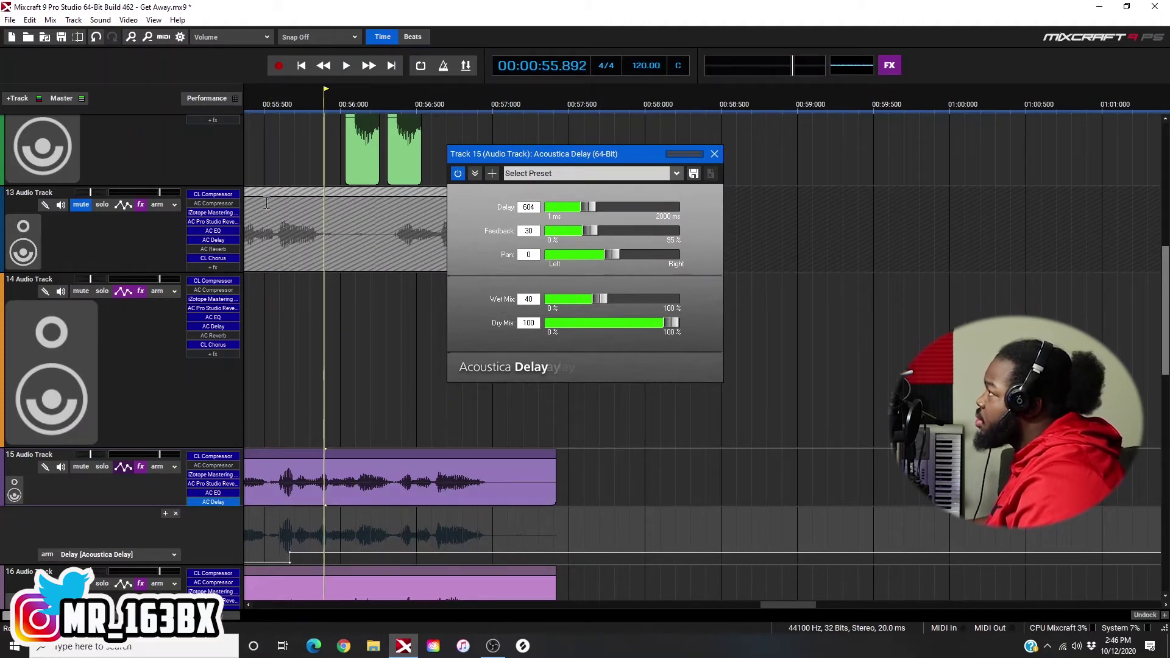
pyautogui.click(261, 86)
pyautogui.press('space')
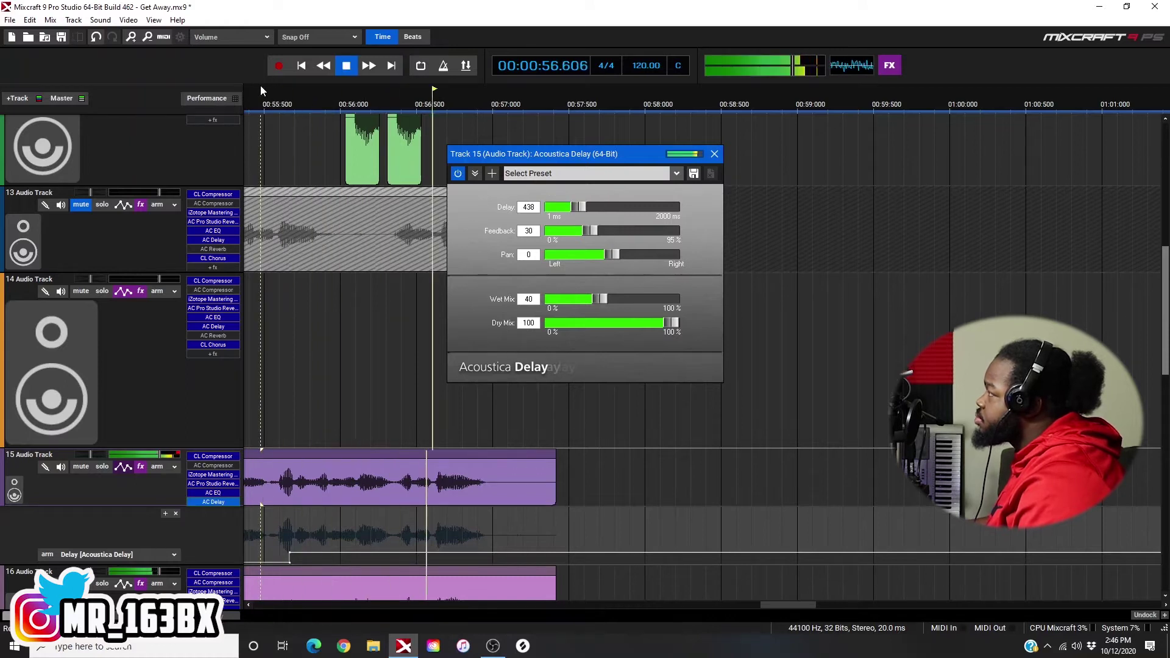
pyautogui.press('space')
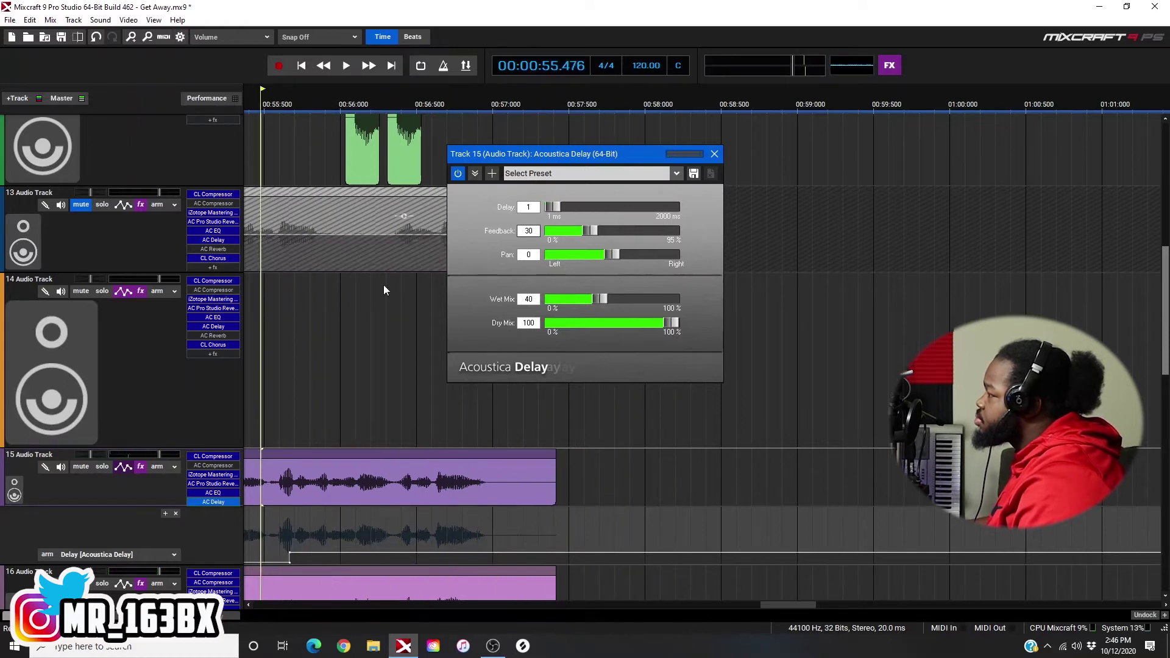
# Try raising track 15's Delay automation after the rise to about 480 ms and 771 ms, auditioning the final phrase at each setting
pyautogui.moveTo(289, 553); pyautogui.dragTo(289, 552)
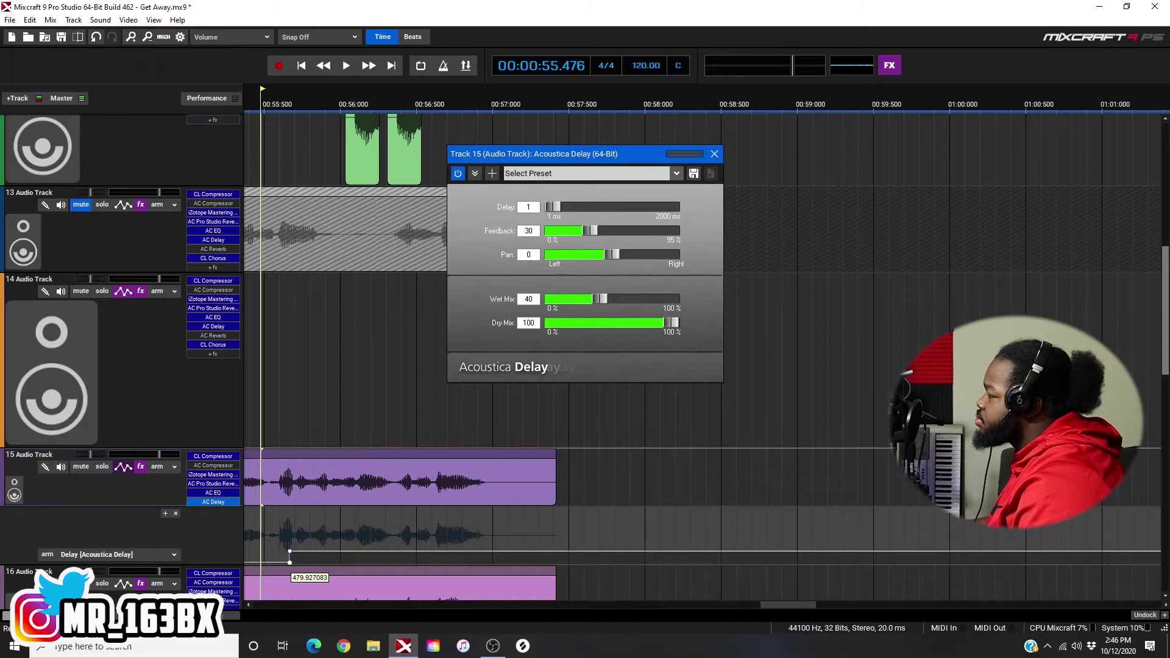
pyautogui.press('space')
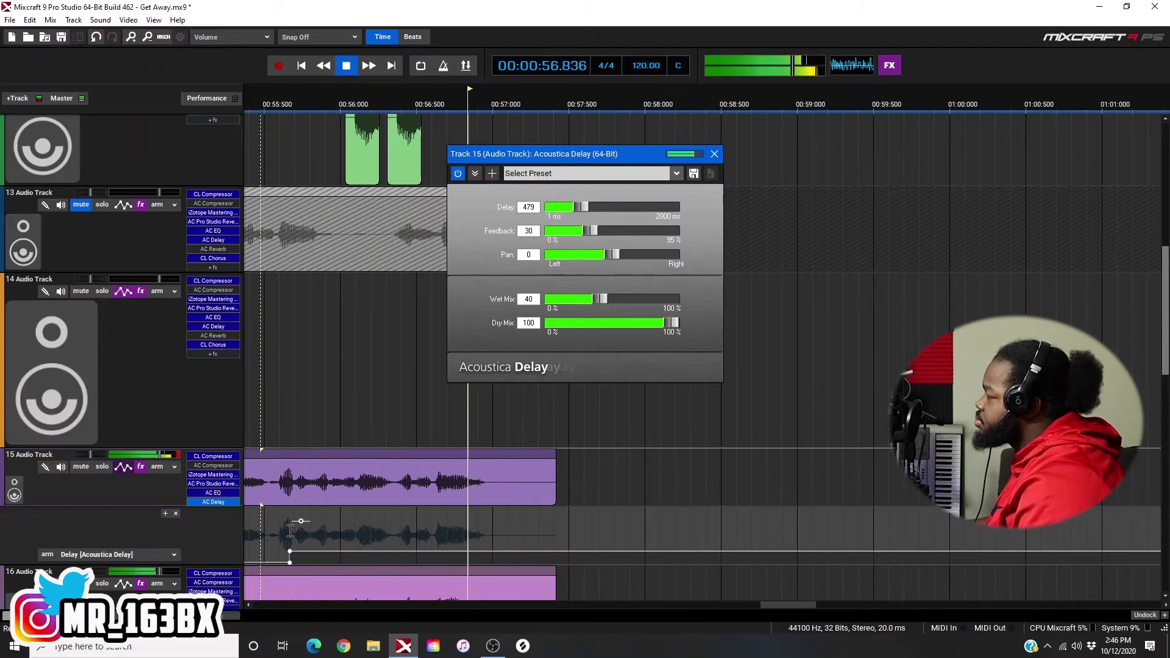
pyautogui.press('space')
pyautogui.moveTo(290, 552); pyautogui.dragTo(288, 540)
pyautogui.press('space')
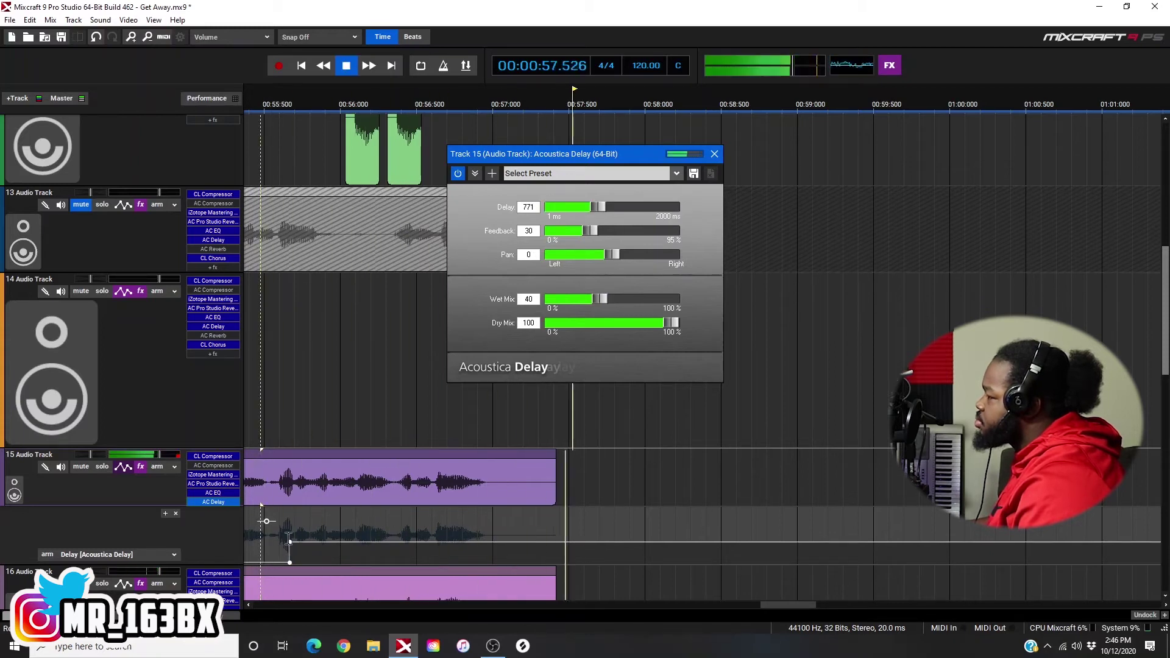
pyautogui.press('space')
# Try track 15's Delay automation after the rise at about 688 ms, 917 ms and 980 ms, auditioning the phrase at each setting
pyautogui.moveTo(289, 541); pyautogui.dragTo(289, 544)
pyautogui.press('space')
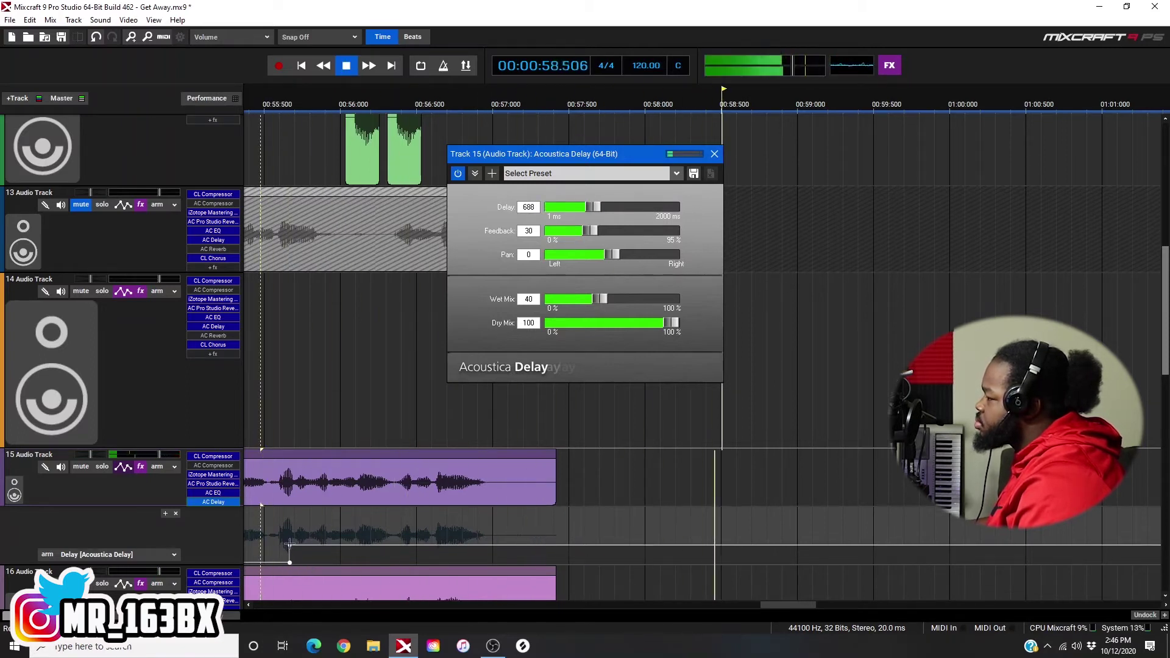
pyautogui.press('space')
pyautogui.moveTo(289, 545); pyautogui.dragTo(290, 538)
pyautogui.press('space')
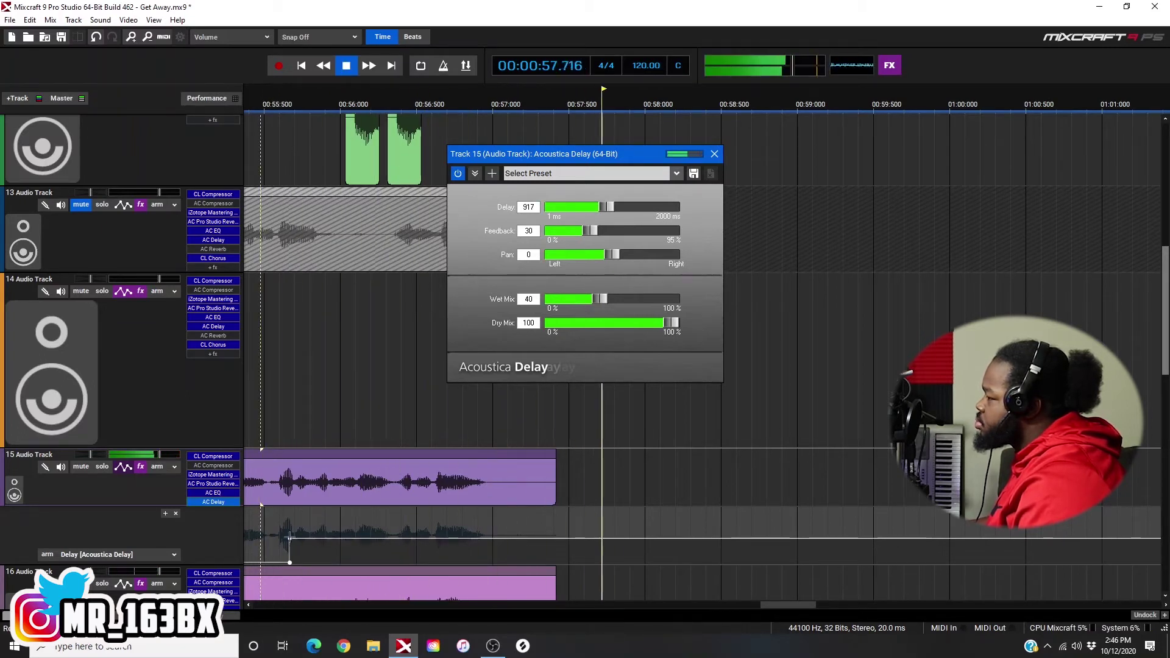
pyautogui.press('space')
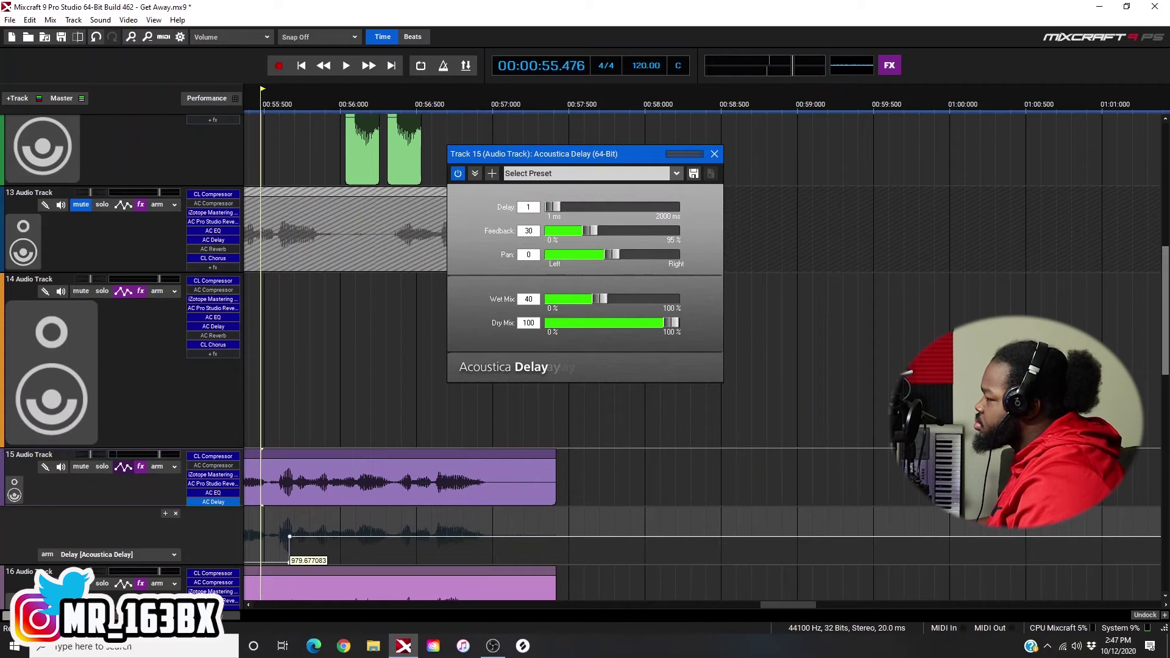
pyautogui.press('space')
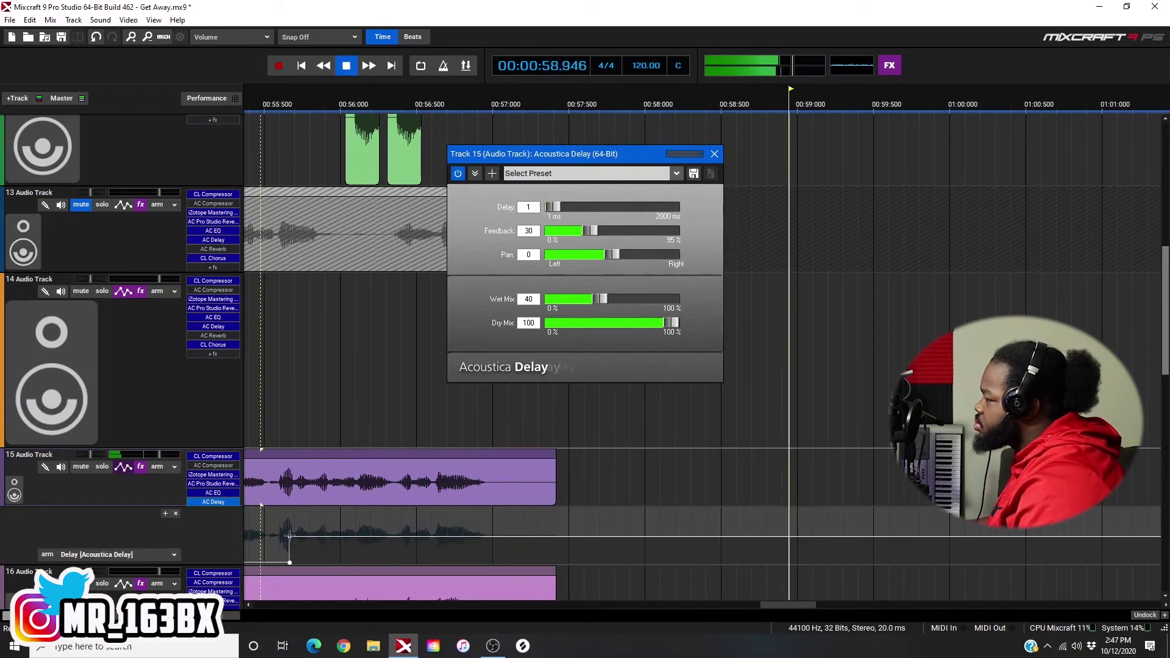
pyautogui.press('space')
# Raise track 15's Delay automation after the rise to about 1104 ms and reduce the Acoustica Delay feedback to about 20% during playback
pyautogui.moveTo(290, 536); pyautogui.dragTo(289, 532)
pyautogui.press('space')
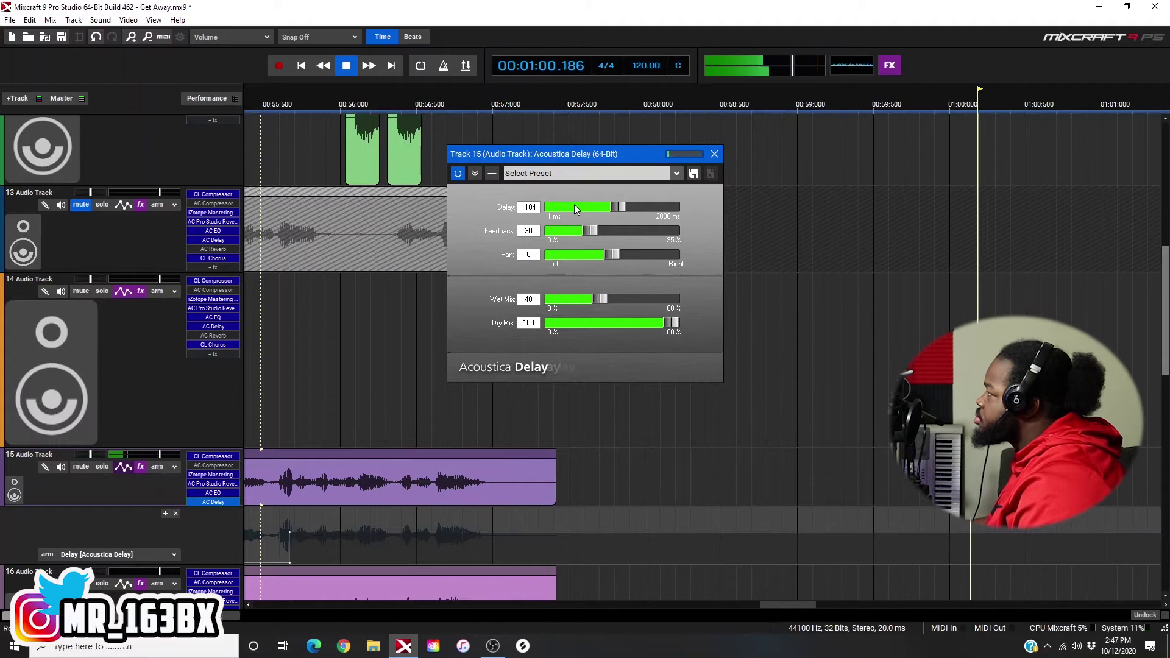
pyautogui.moveTo(586, 227); pyautogui.dragTo(580, 227)
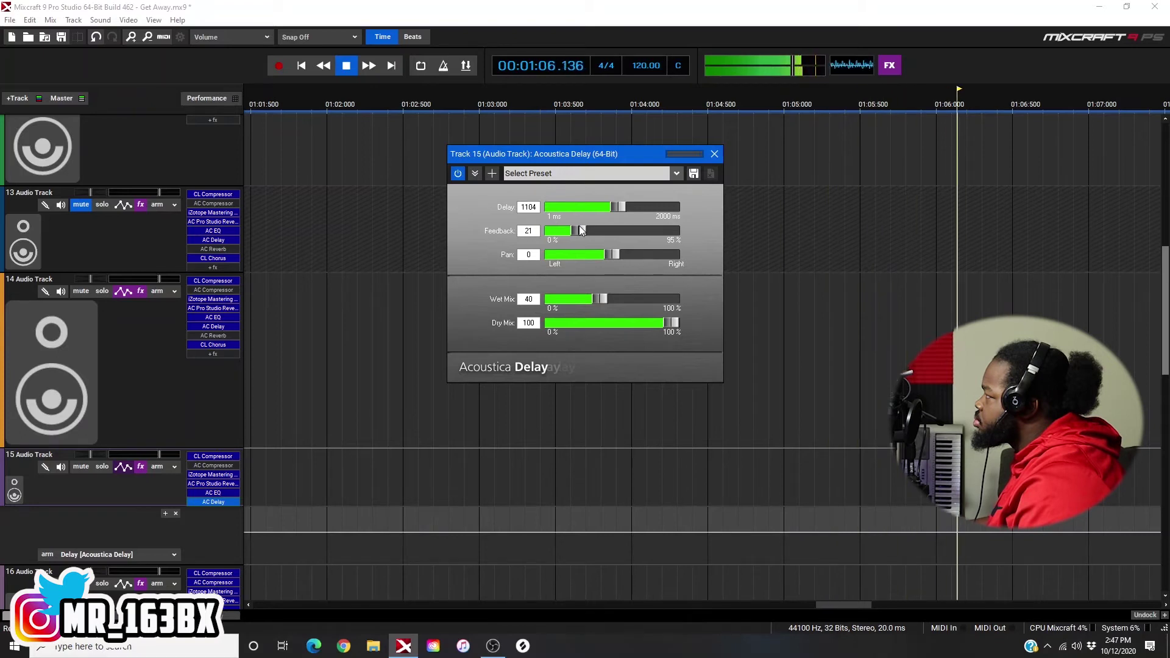
pyautogui.click(713, 154)
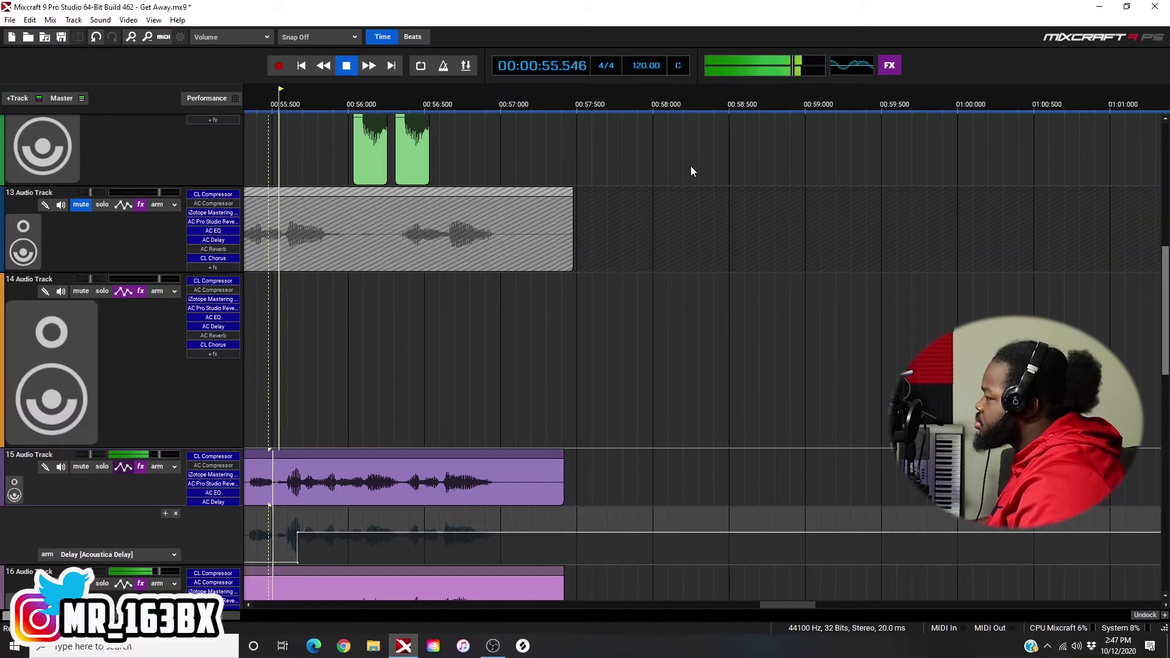
# Audition track 15's final phrase and echo tail soloed, and again unsoloed in the full mix from about 55.5 seconds
pyautogui.click(100, 467)
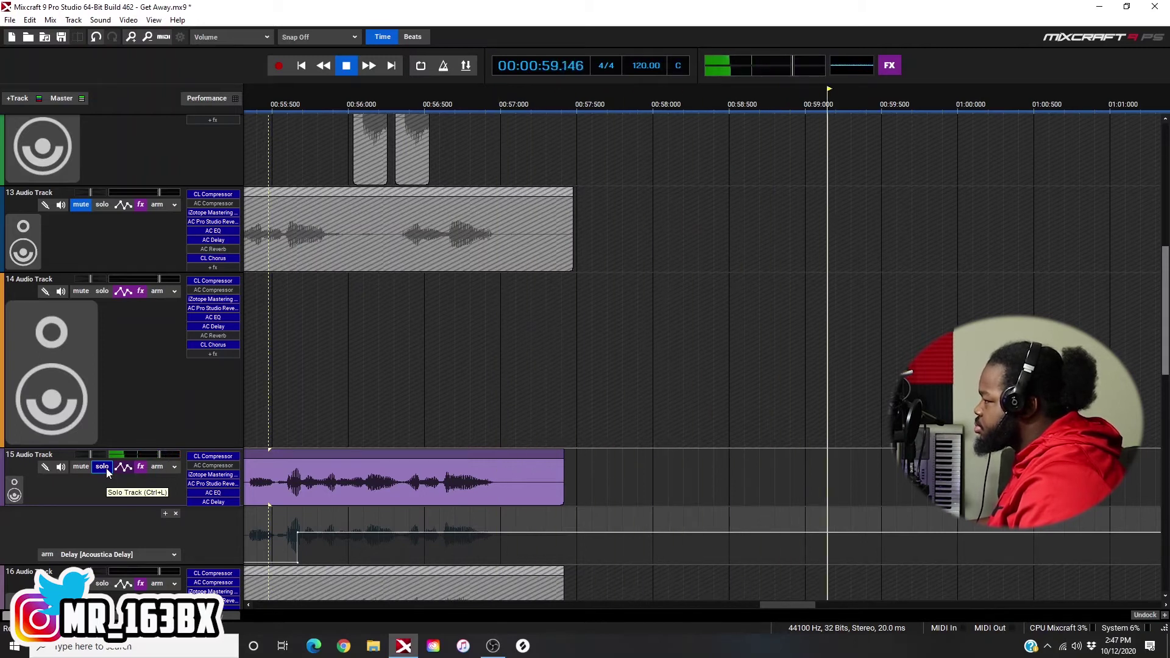
pyautogui.press('space')
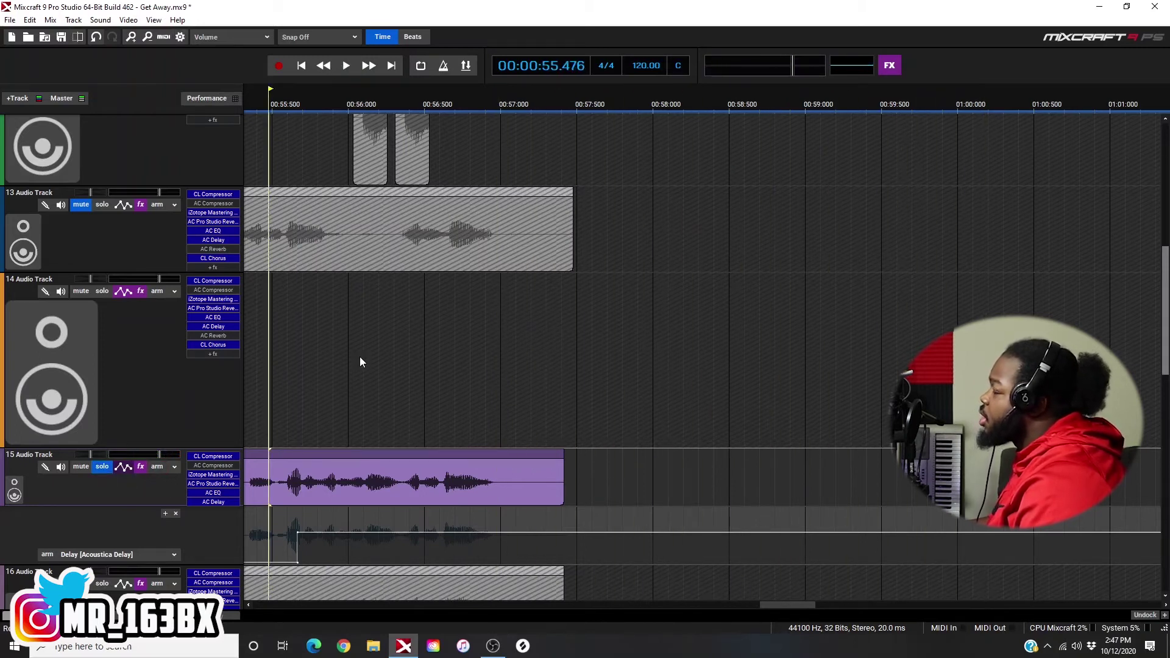
pyautogui.click(101, 467)
pyautogui.press('space')
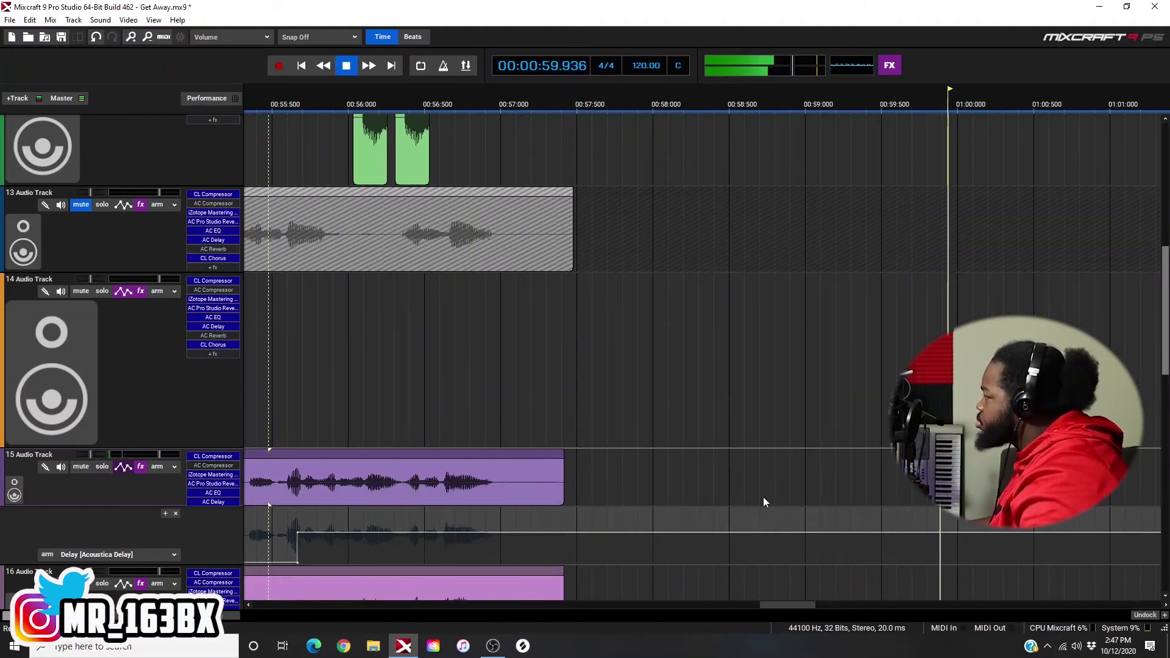
pyautogui.scroll(-2, 657, 370)
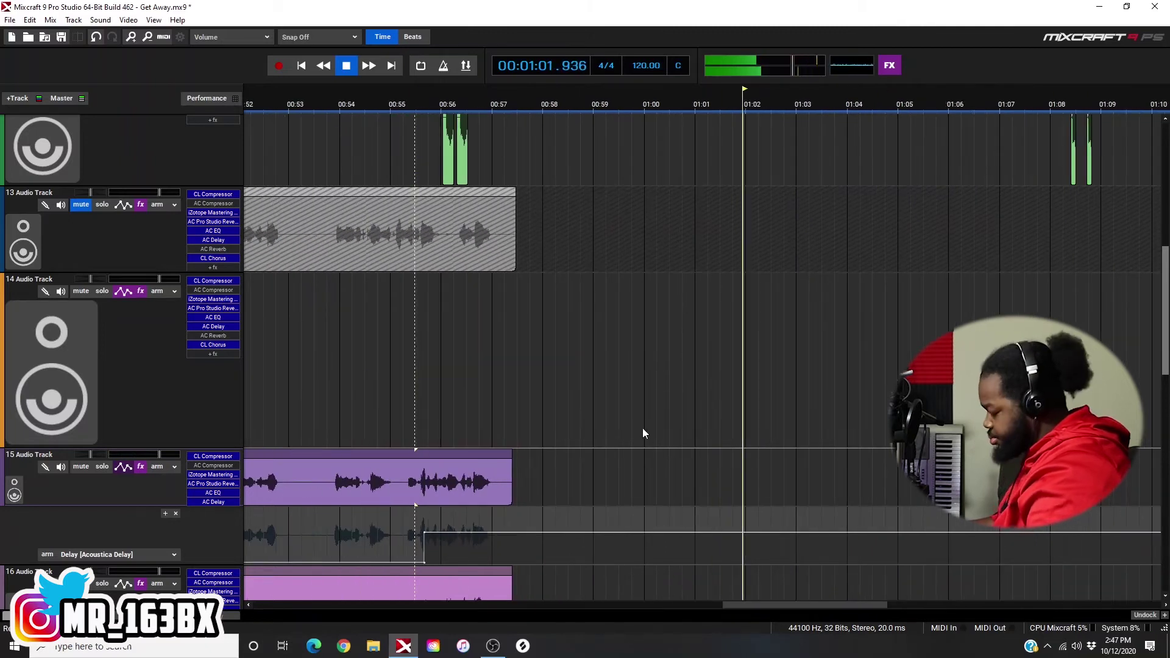
pyautogui.press('space')
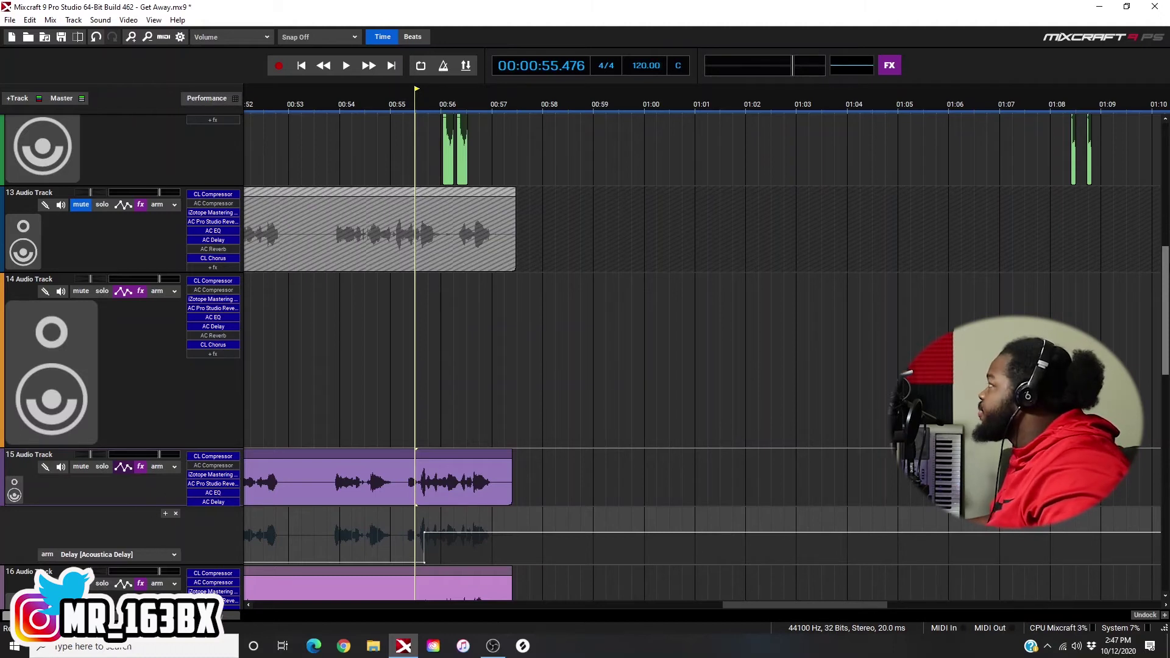
# Add another automation lane under track 15 and switch the Delay lane to Acoustica Pro Studio Reverb's Reverb Time
pyautogui.scroll(-4, 379, 345)
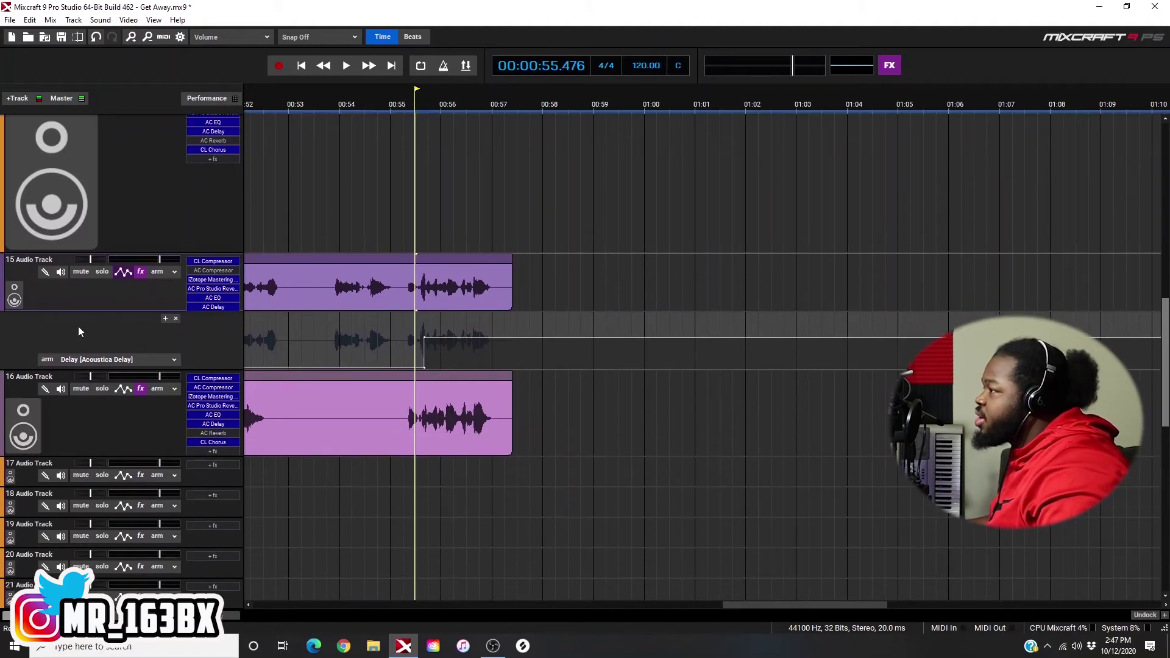
pyautogui.click(165, 319)
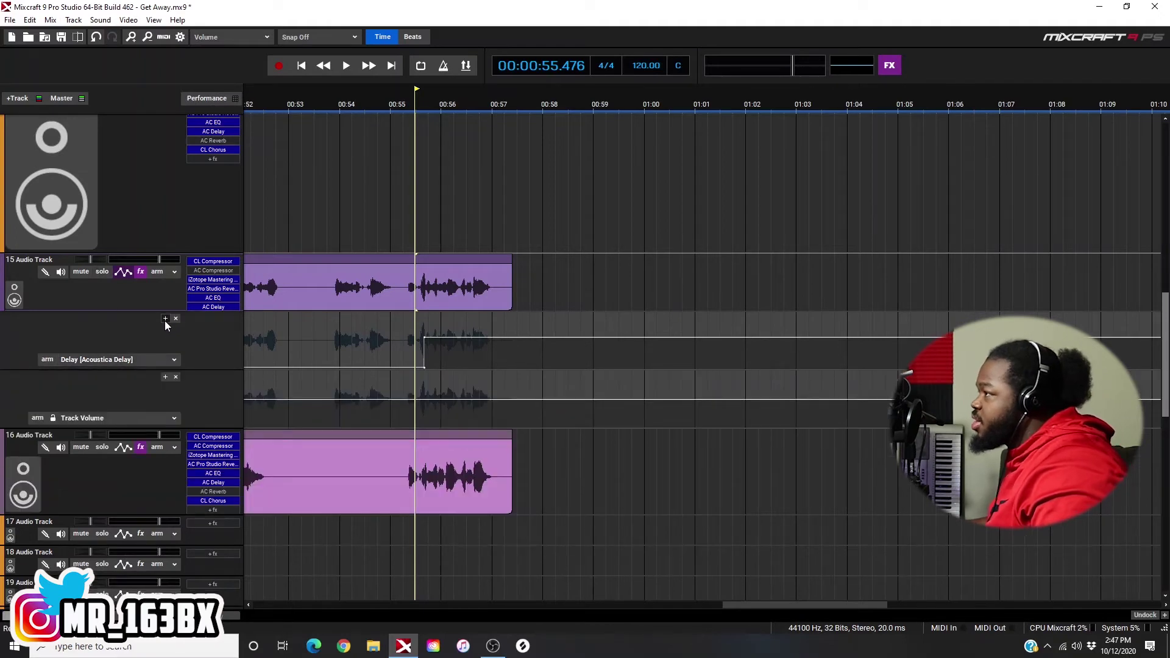
pyautogui.click(123, 360)
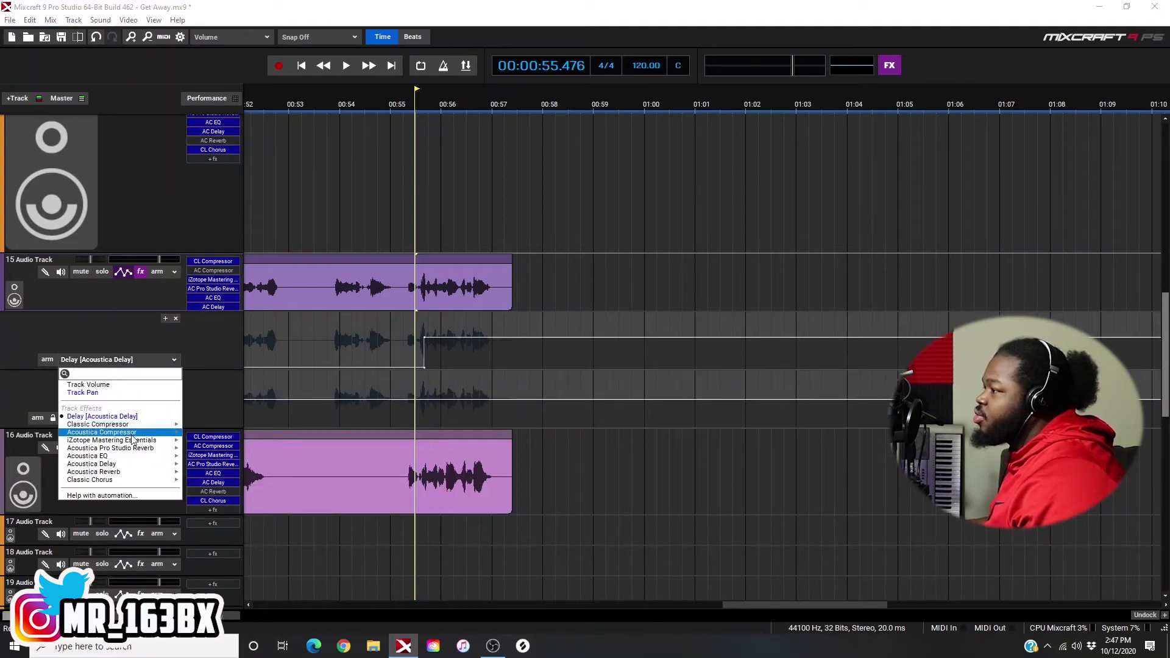
pyautogui.moveTo(133, 443)
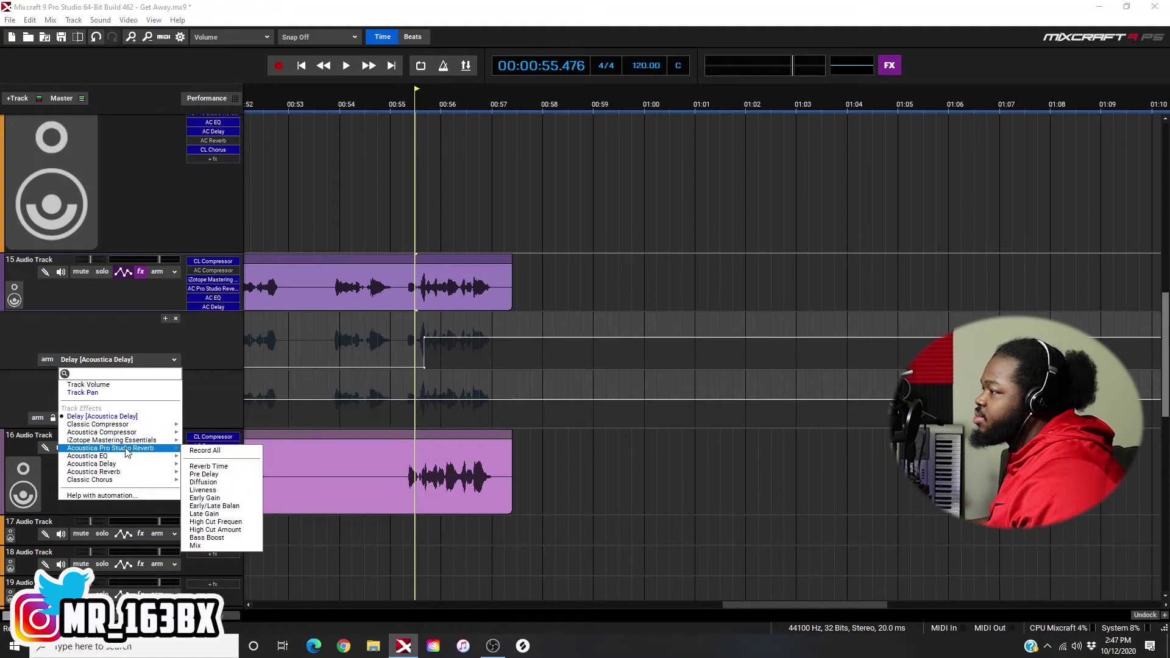
pyautogui.click(209, 466)
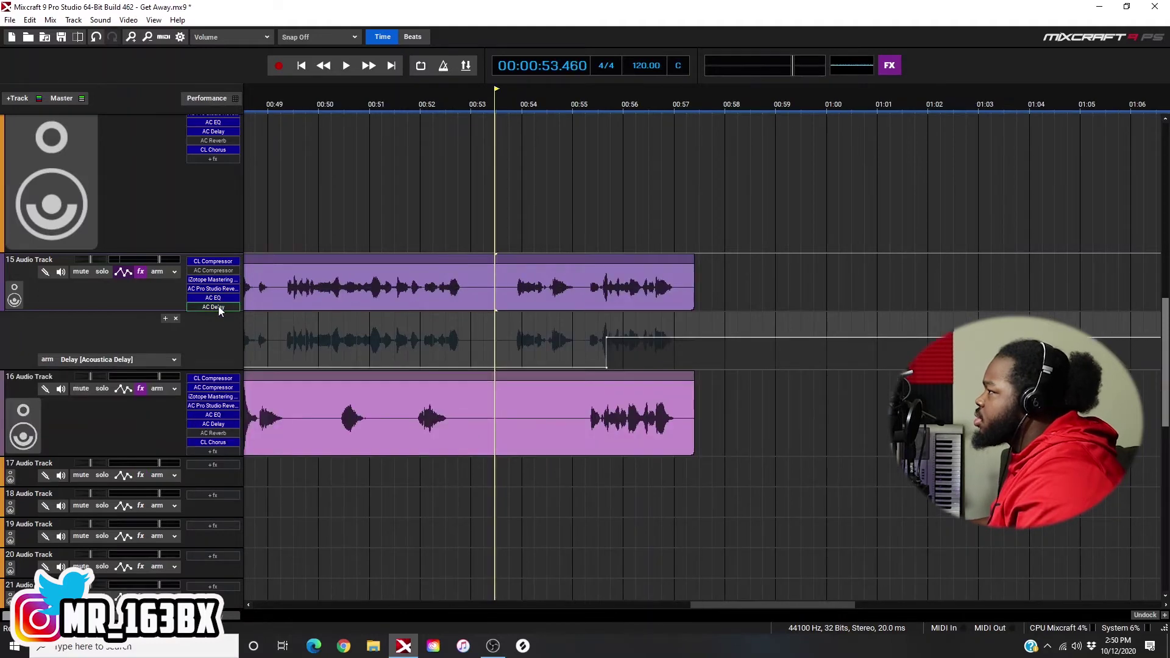
# Check track 15's Acoustica Delay settings and place the playhead at 00:00:54.000
pyautogui.click(218, 306)
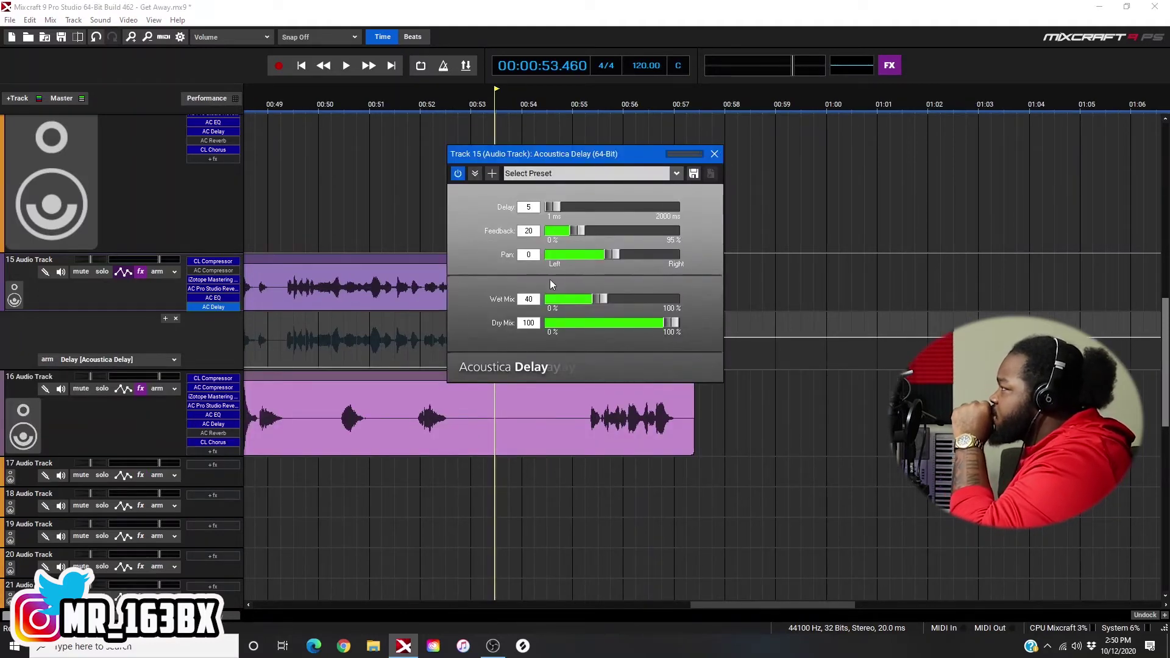
pyautogui.click(714, 154)
pyautogui.click(644, 97)
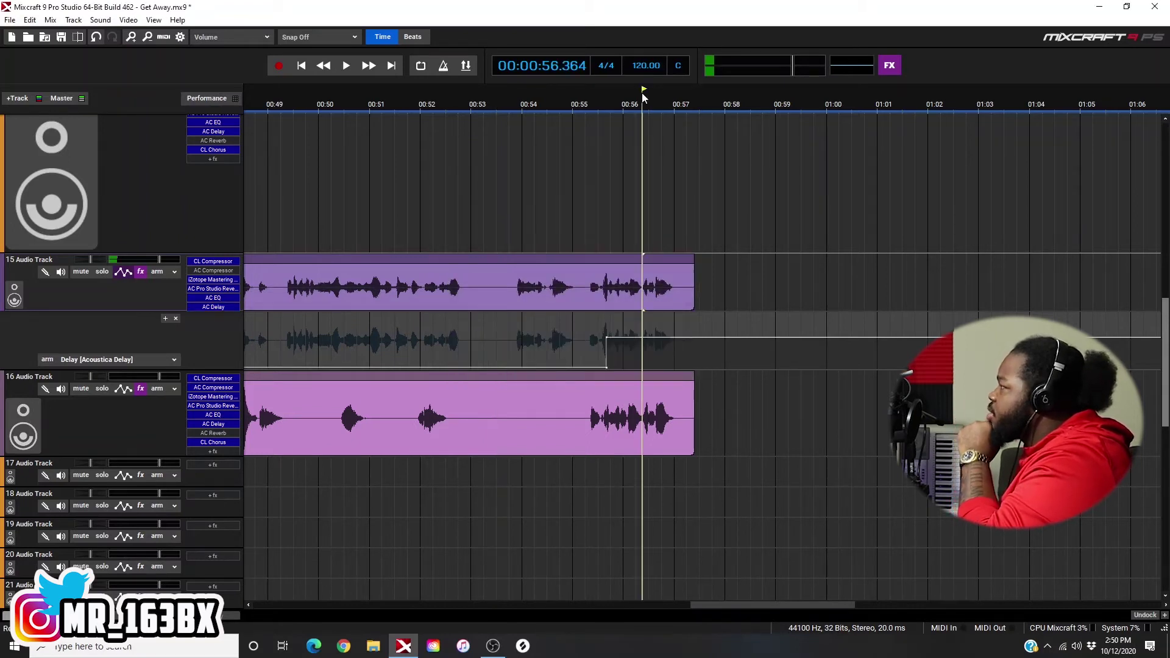
pyautogui.click(522, 92)
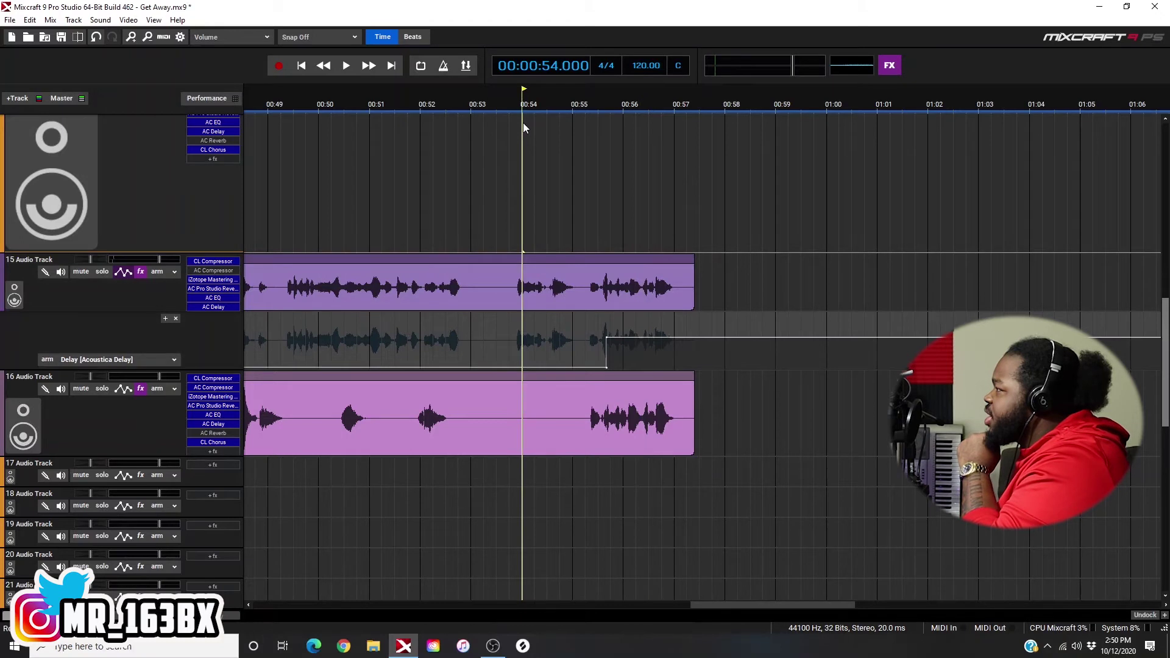
# Review the parameters available for track 15's automation lane, keeping Delay [Acoustica Delay] selected
pyautogui.click(167, 359)
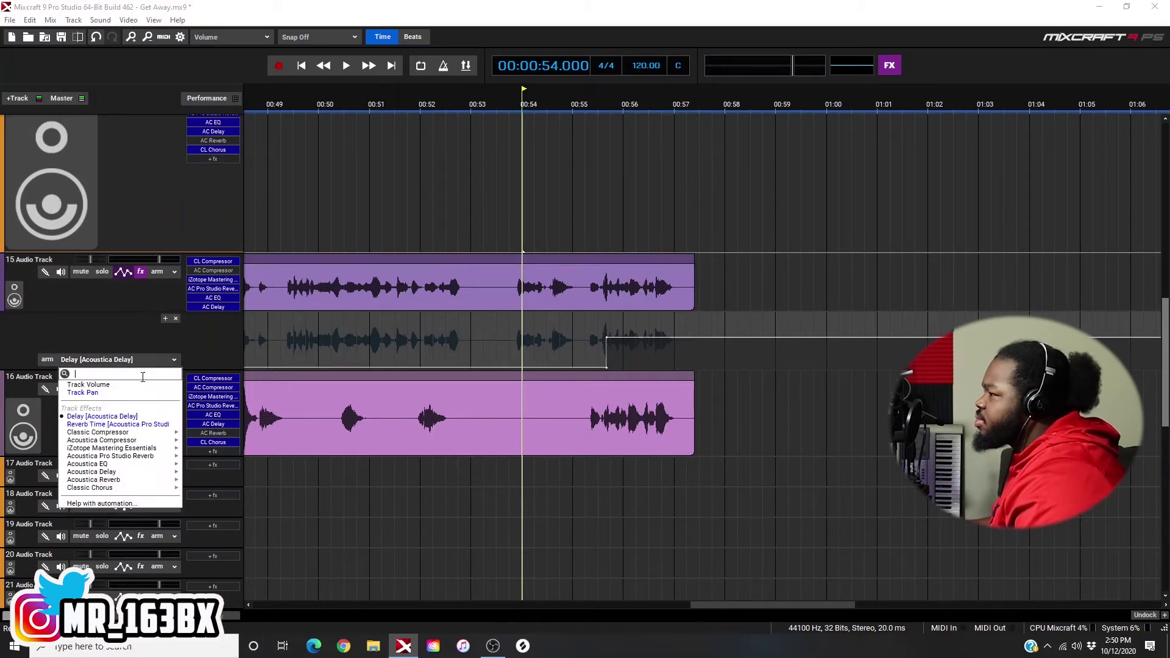
pyautogui.click(133, 417)
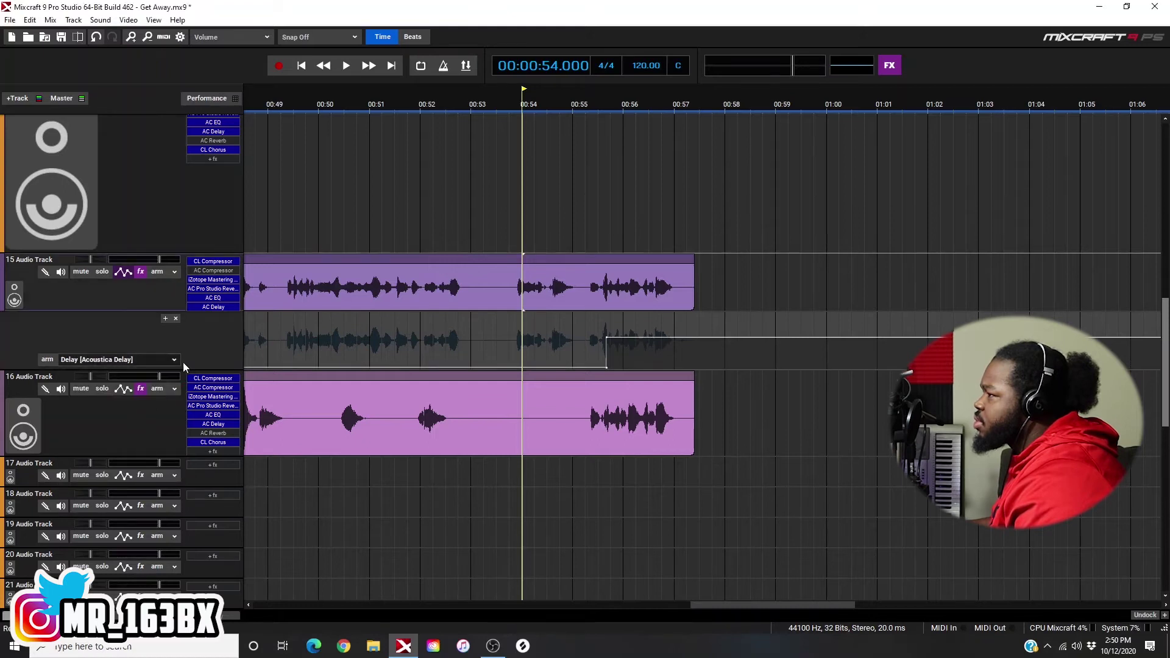
pyautogui.click(167, 357)
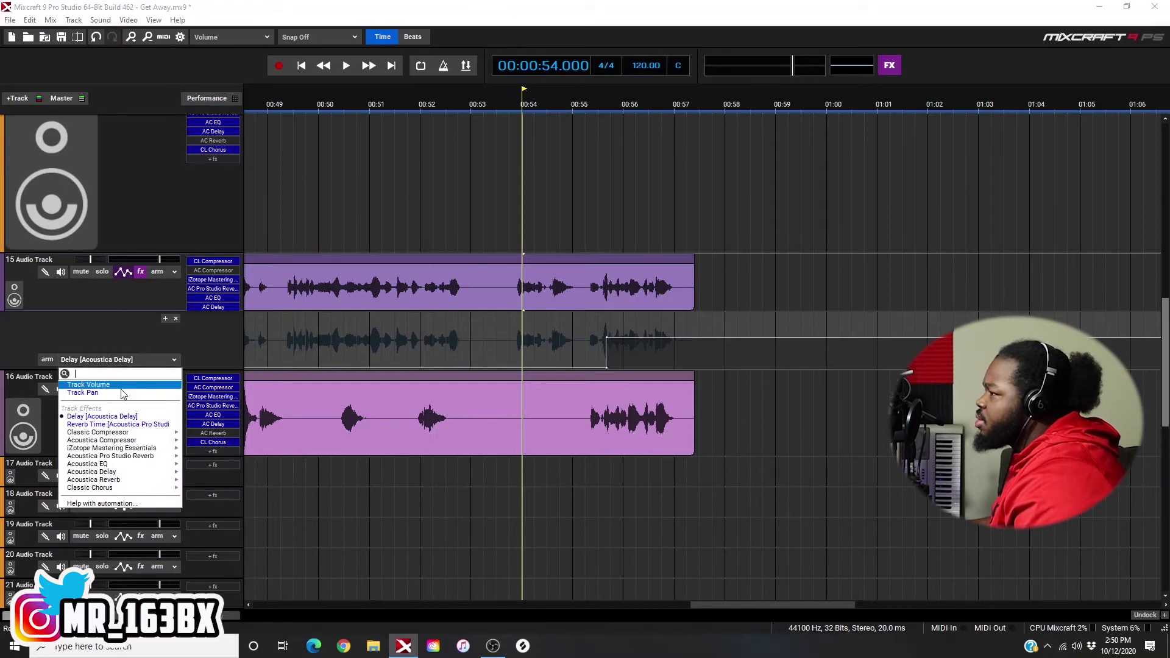
pyautogui.click(100, 416)
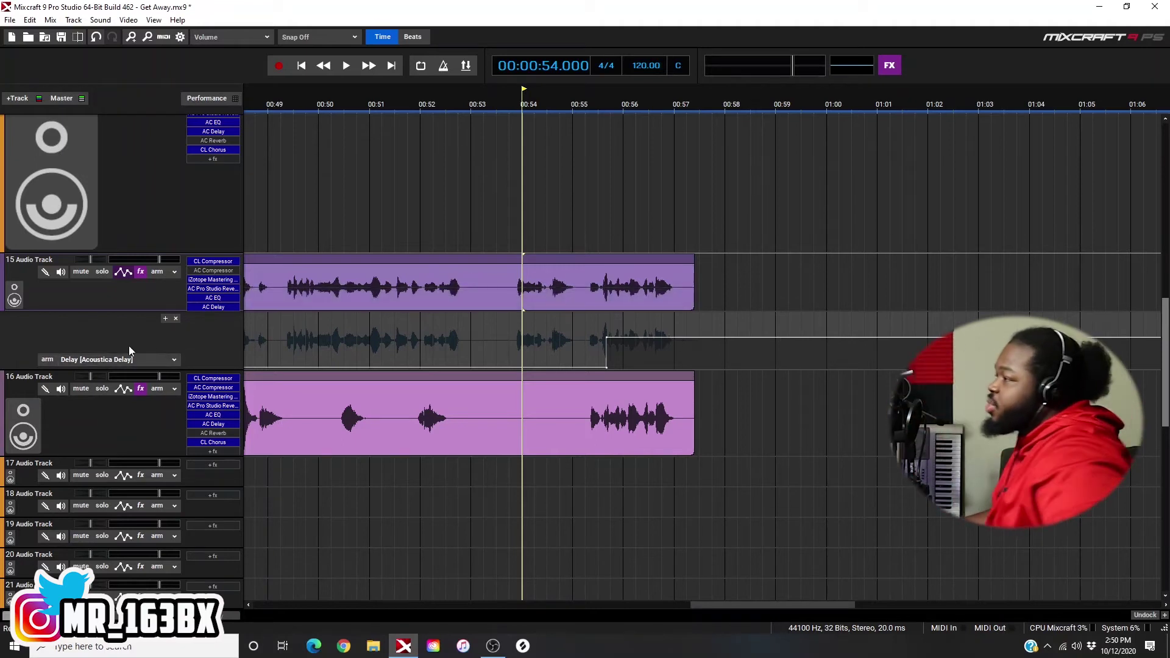
pyautogui.click(172, 361)
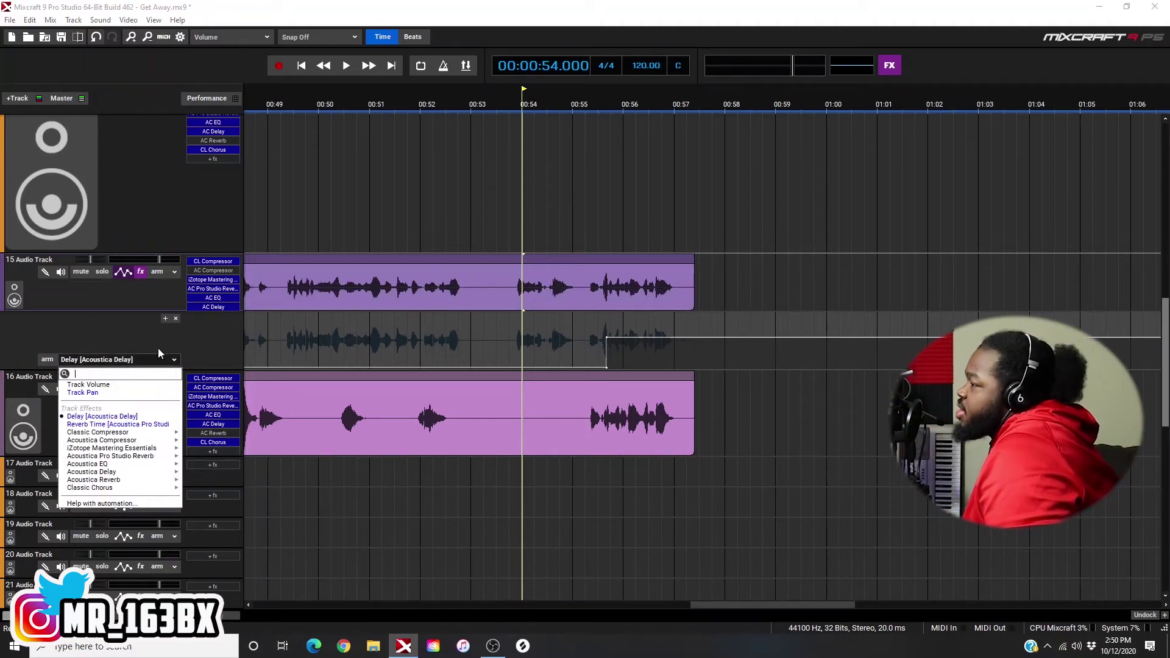
pyautogui.click(93, 417)
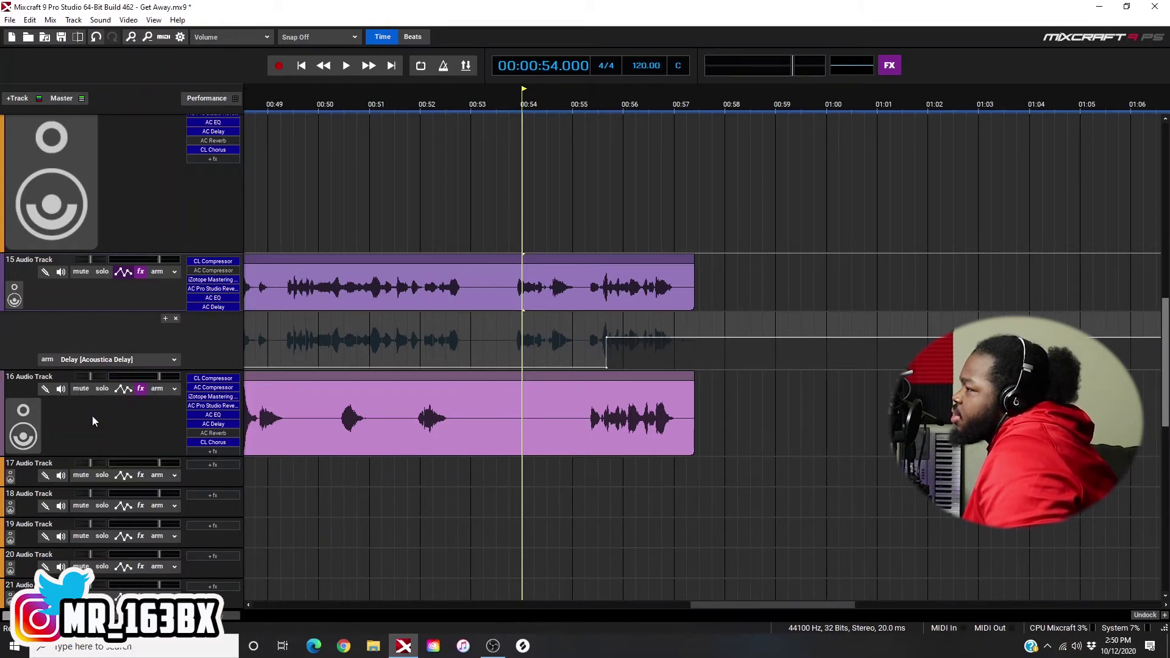
pyautogui.click(109, 362)
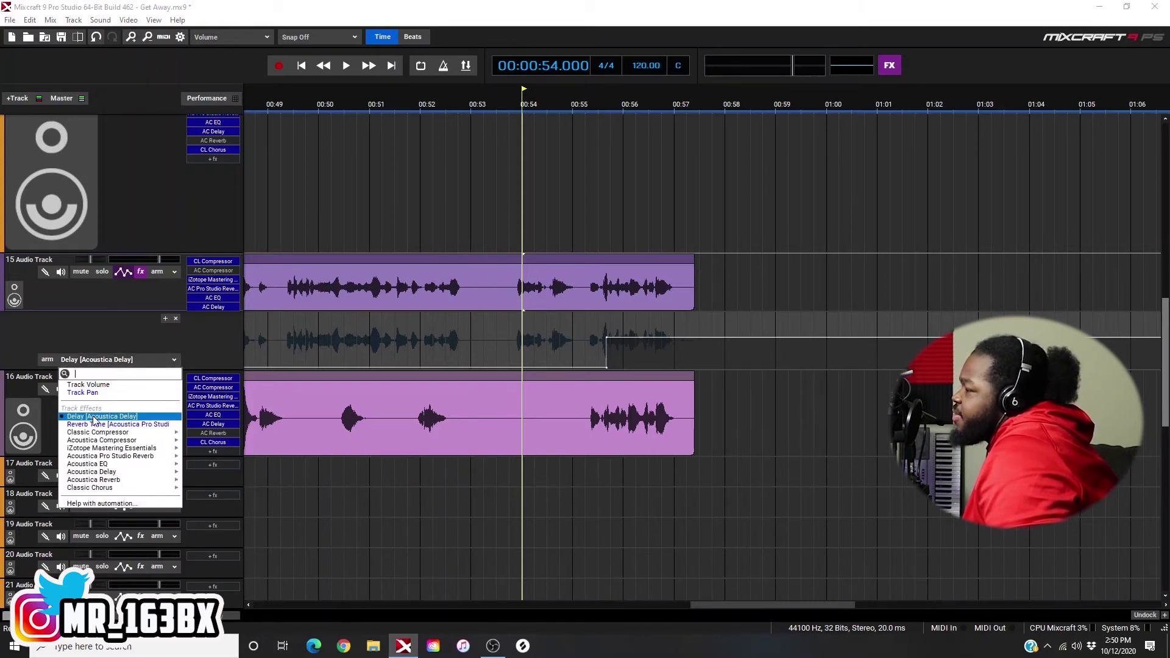
pyautogui.click(129, 349)
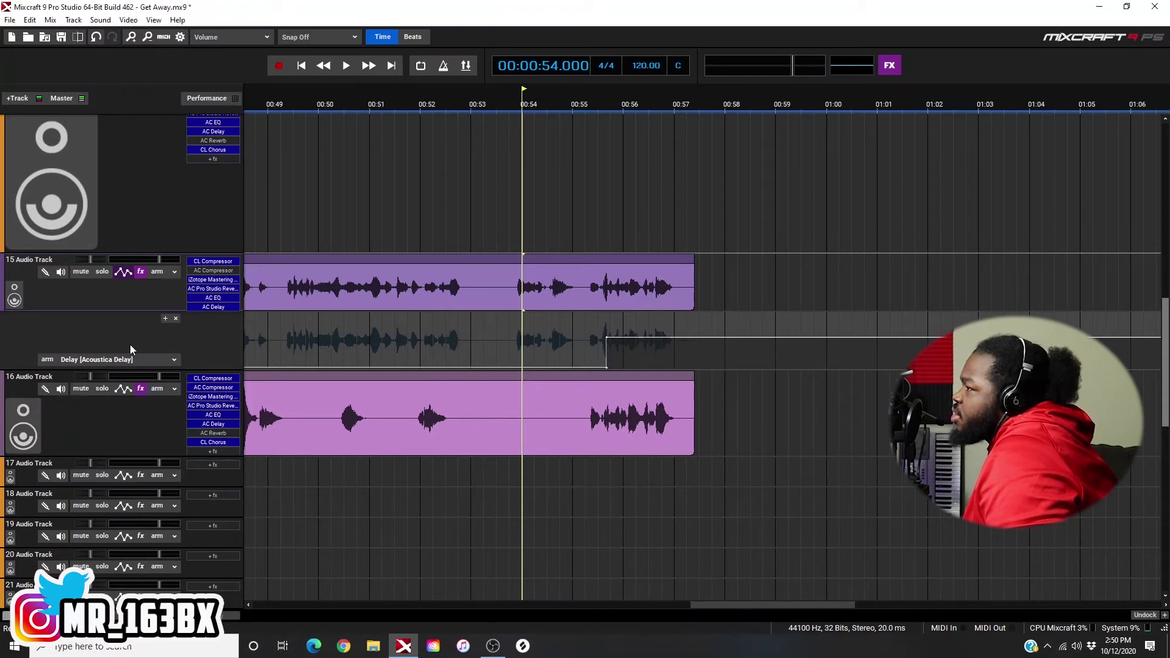
# Close track 15's Delay automation lane and reopen the track's automation with the Track Pan lane
pyautogui.click(177, 319)
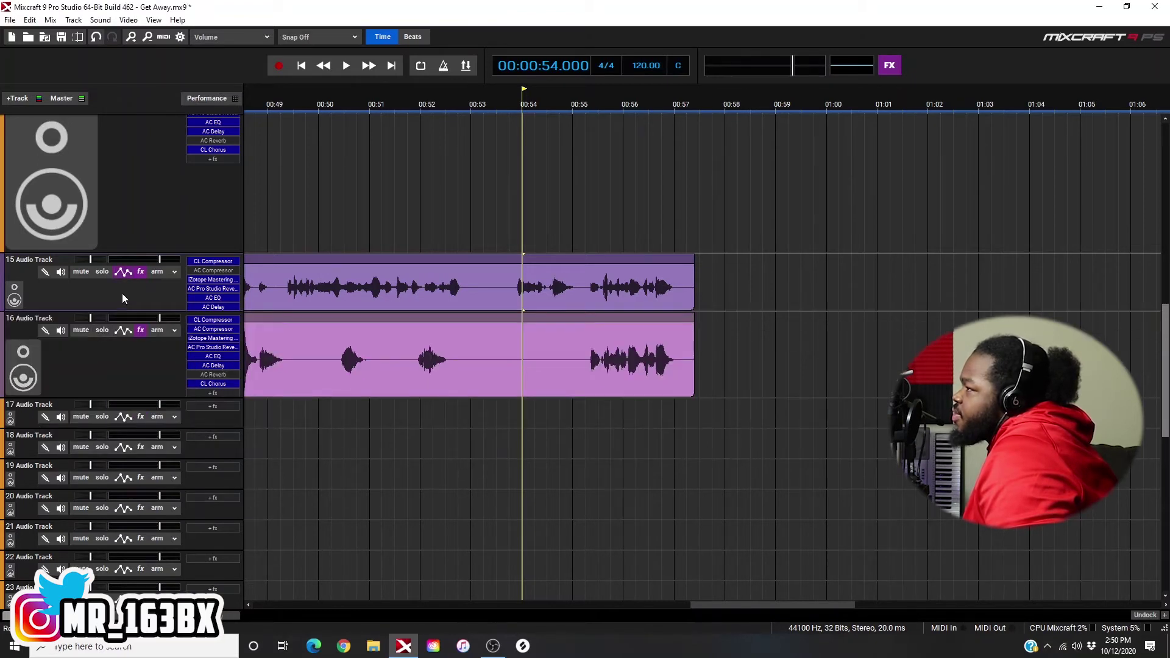
pyautogui.click(123, 273)
pyautogui.click(137, 357)
pyautogui.click(120, 273)
pyautogui.click(119, 272)
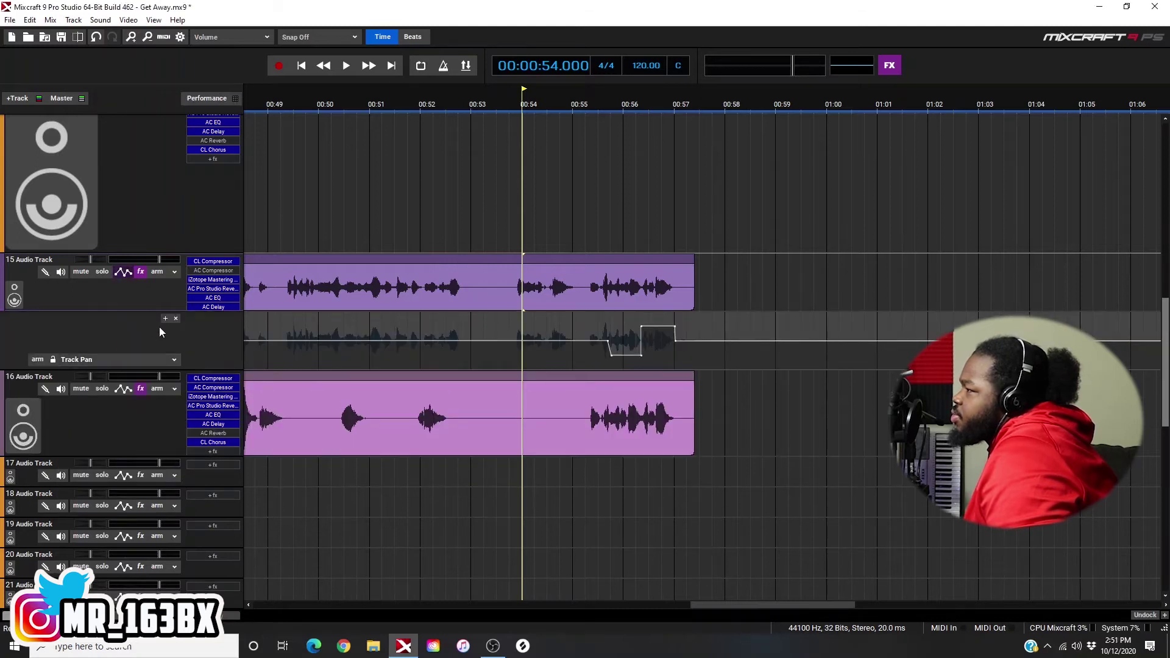
# Add a second automation lane below Track Pan on track 15 and choose Record All for Acoustica Delay
pyautogui.click(166, 319)
pyautogui.click(122, 418)
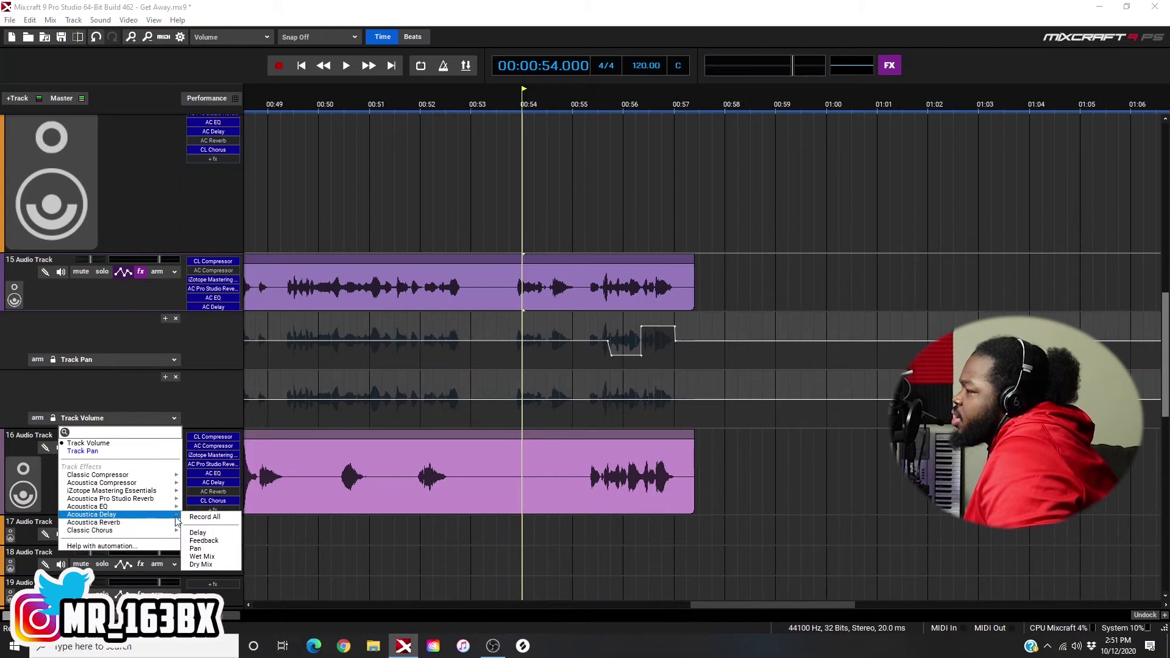
pyautogui.click(209, 519)
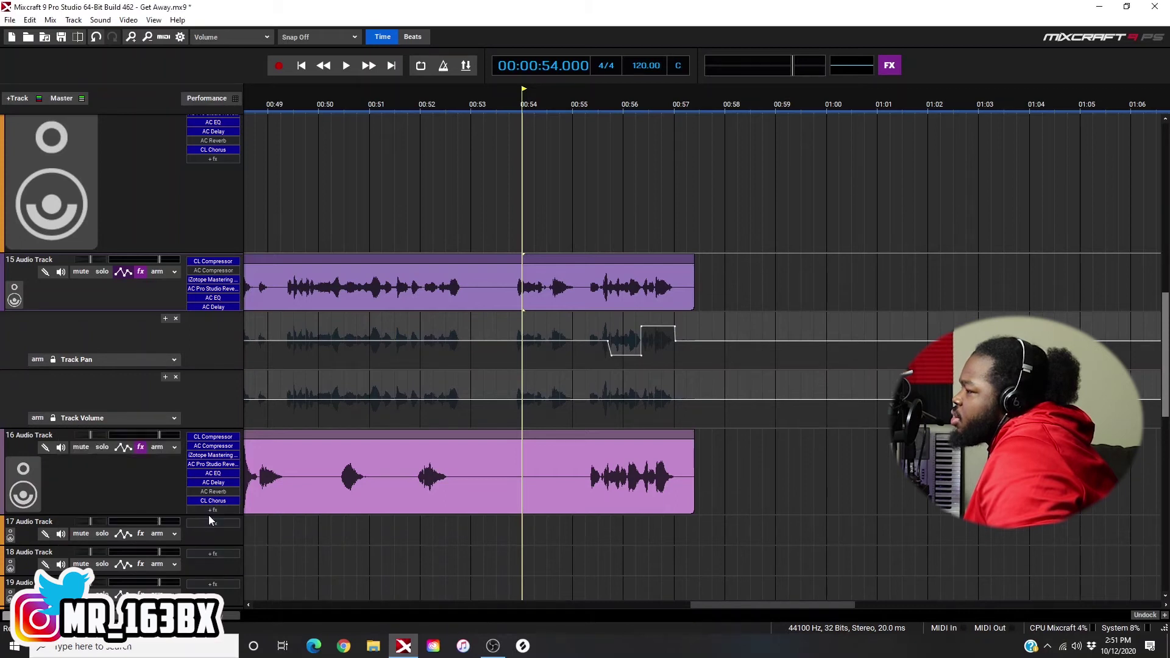
# Assign the second automation lane under track 15 to the Delay parameter of Acoustica Delay
pyautogui.click(176, 420)
pyautogui.moveTo(122, 516)
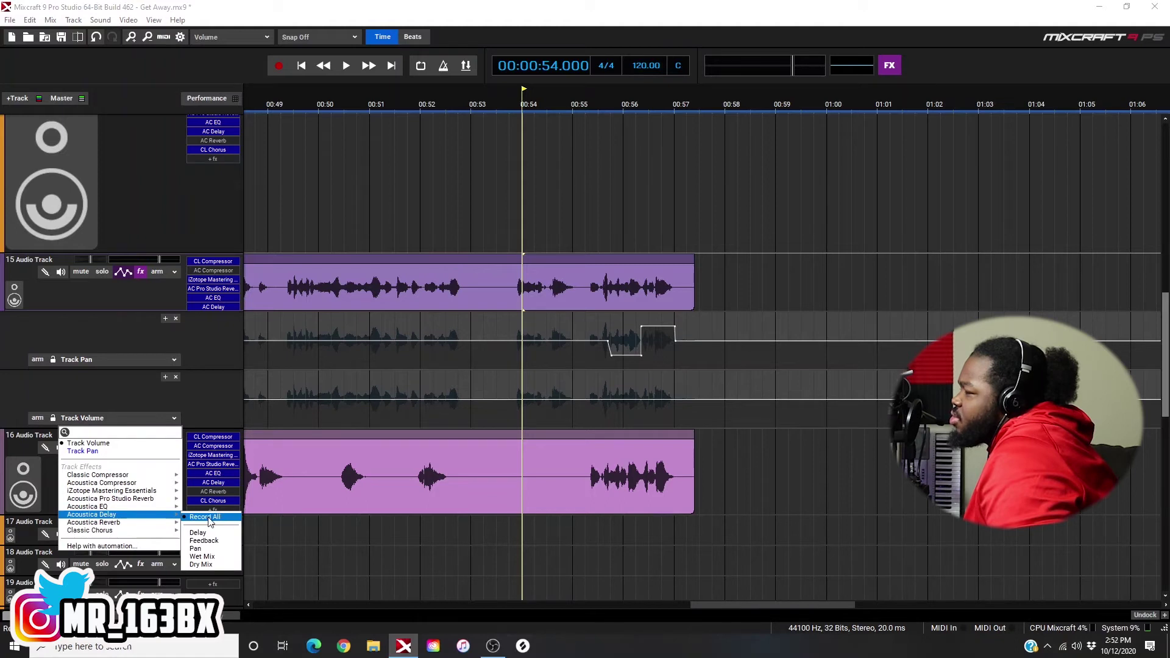
pyautogui.click(208, 519)
pyautogui.click(122, 418)
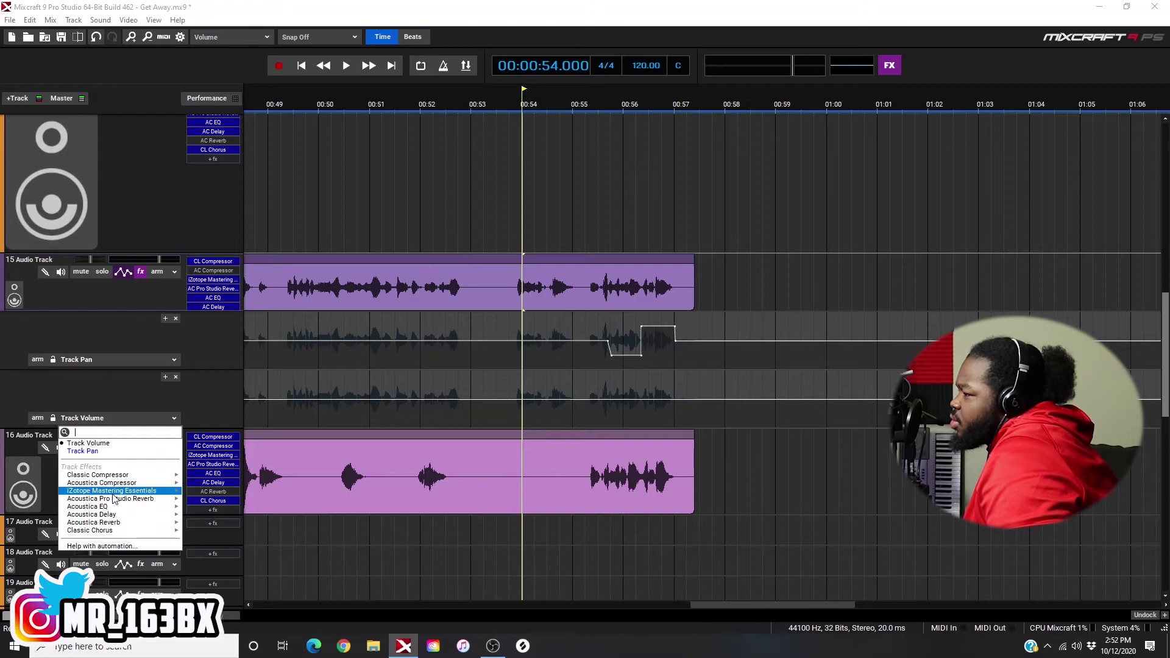
pyautogui.moveTo(127, 523)
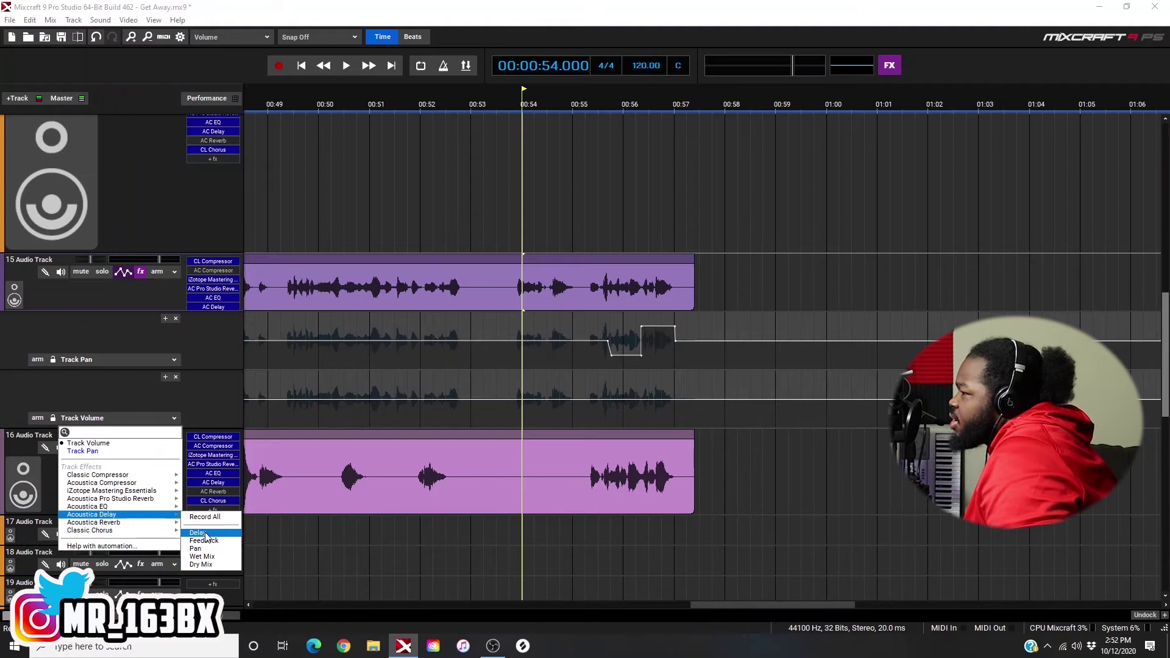
pyautogui.click(204, 532)
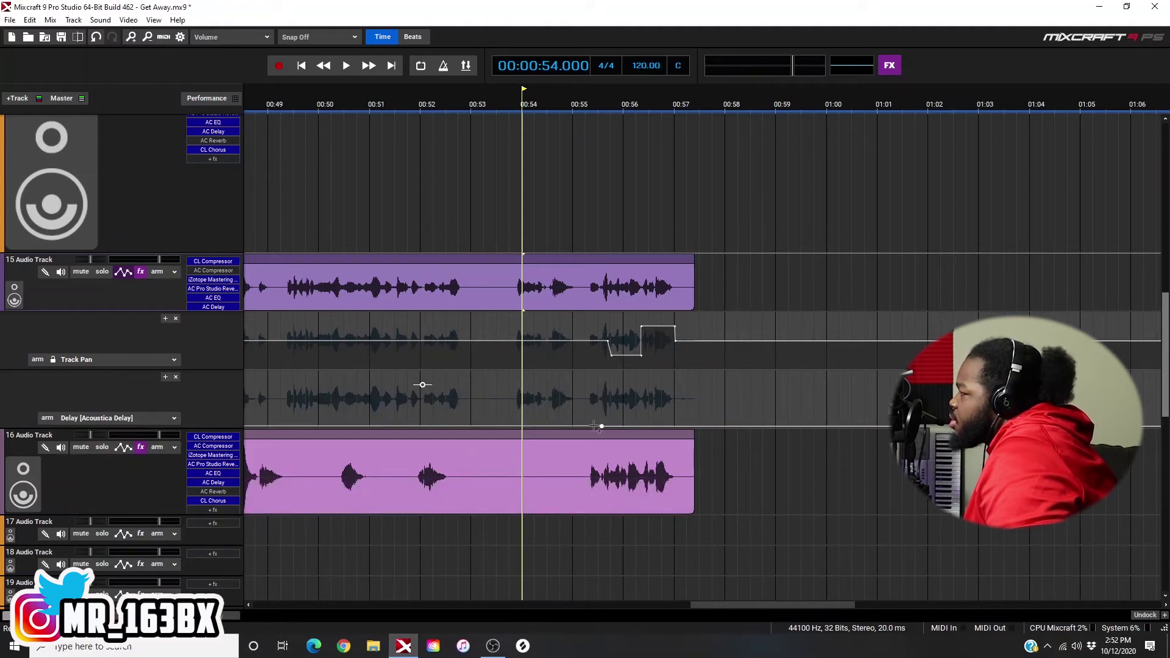
# Raise track 15's Delay automation to about 1083 ms from about 00:55.4 and check the plugin's settings at 00:00:56.352
pyautogui.moveTo(601, 426); pyautogui.dragTo(601, 399)
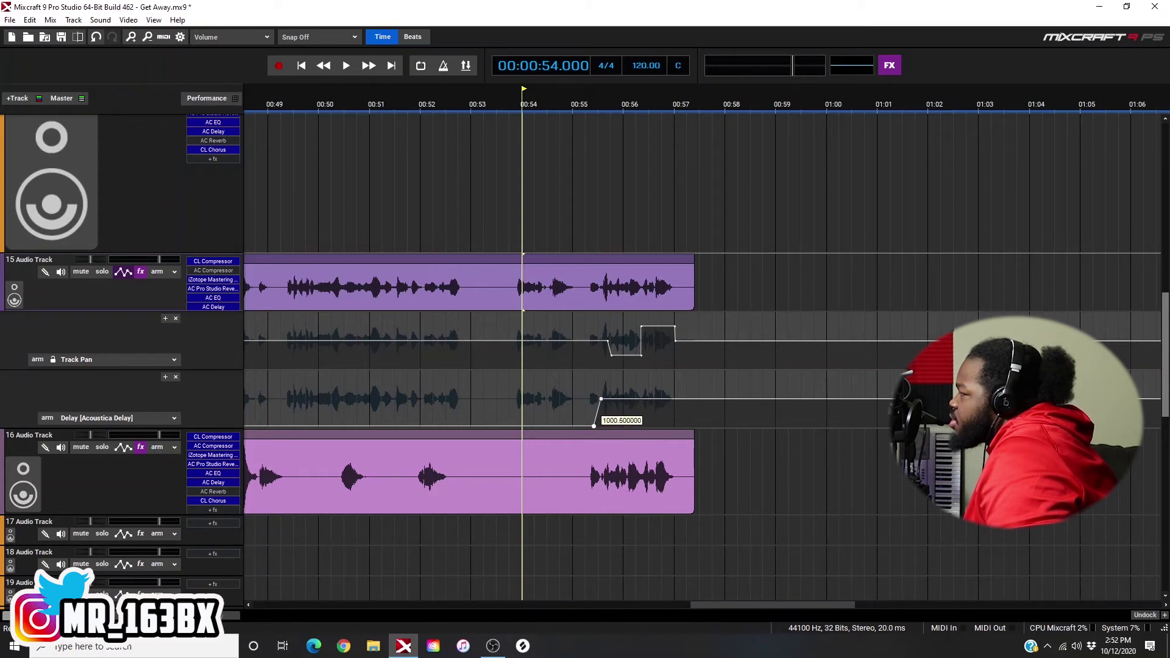
pyautogui.moveTo(601, 399); pyautogui.dragTo(600, 397)
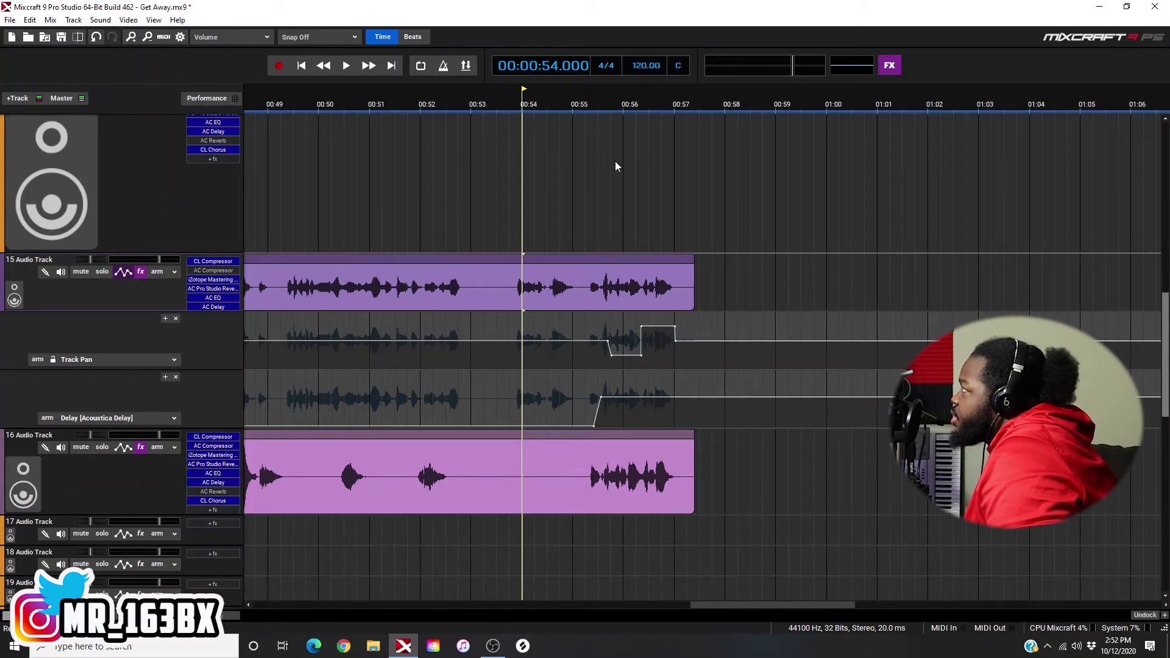
pyautogui.click(641, 105)
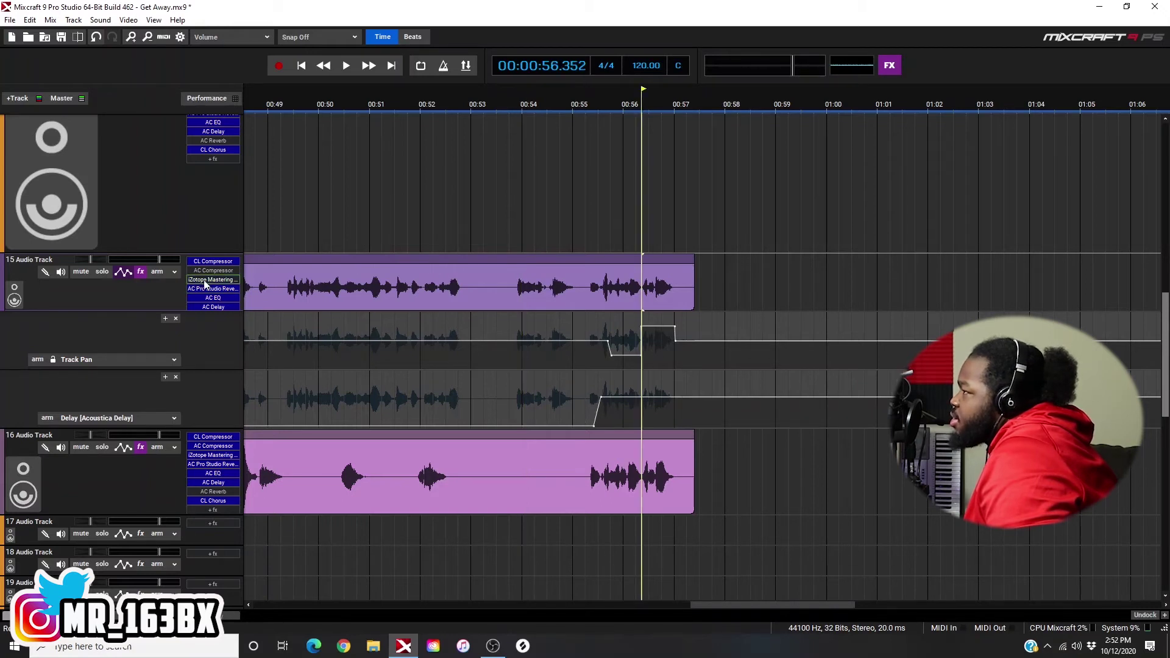
pyautogui.click(213, 307)
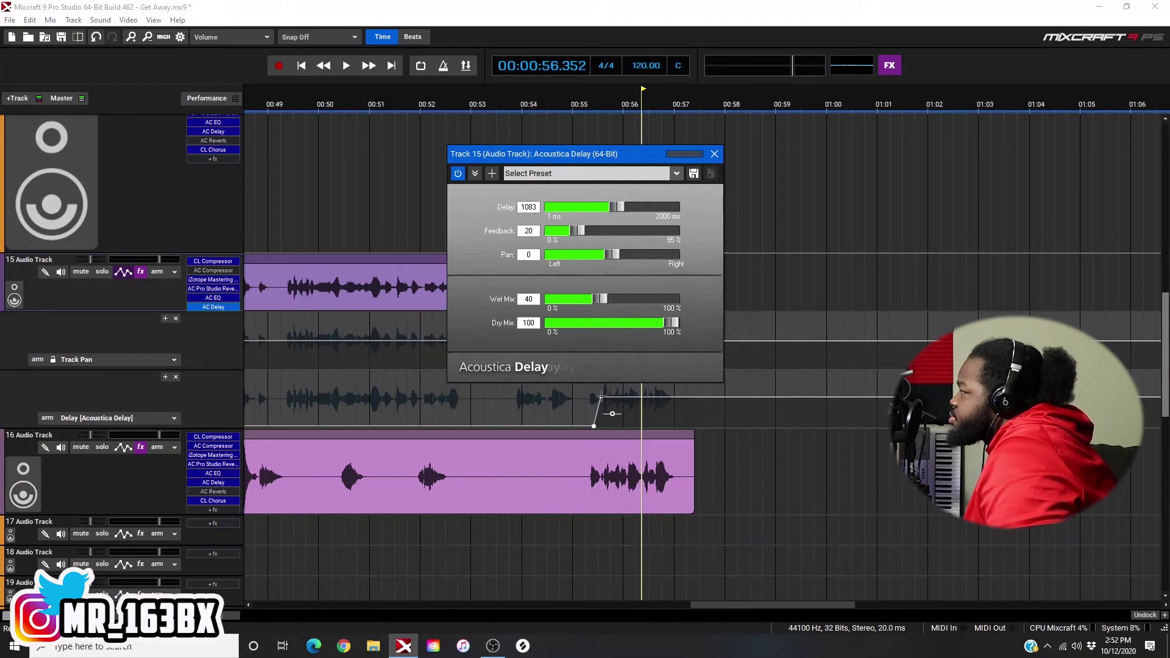
pyautogui.click(715, 153)
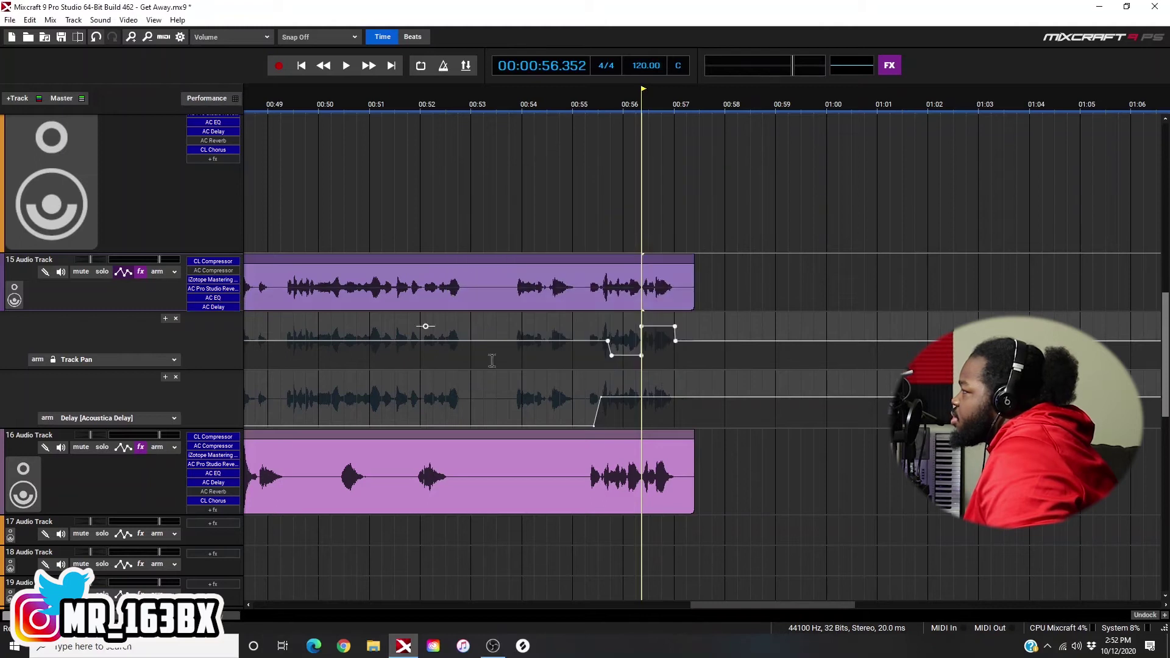
# Add a third automation lane to track 15 for Acoustica Delay's Wet Mix and pull its curve down to a low point at about 00:55.4
pyautogui.click(165, 377)
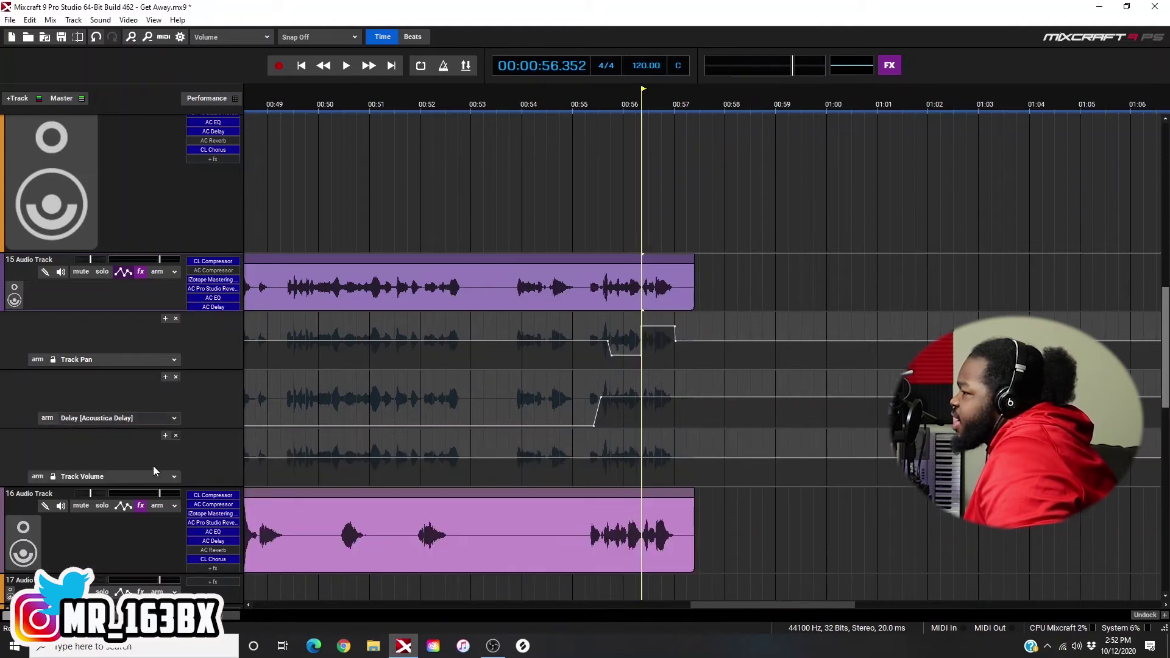
pyautogui.click(136, 475)
pyautogui.moveTo(116, 544)
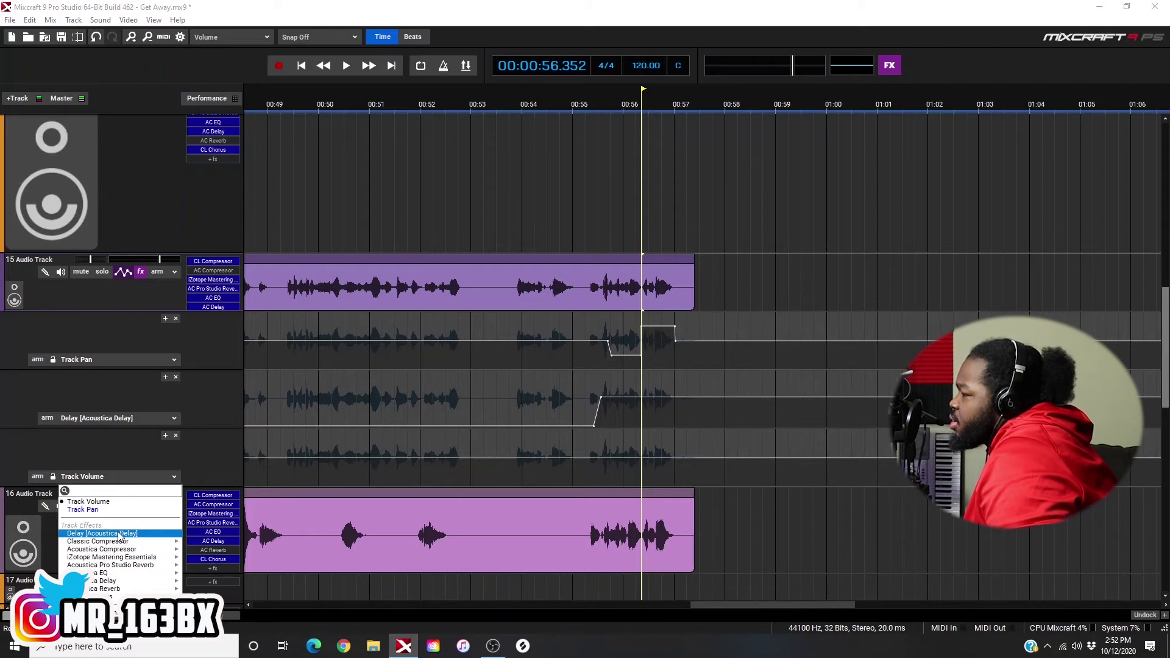
pyautogui.moveTo(115, 584)
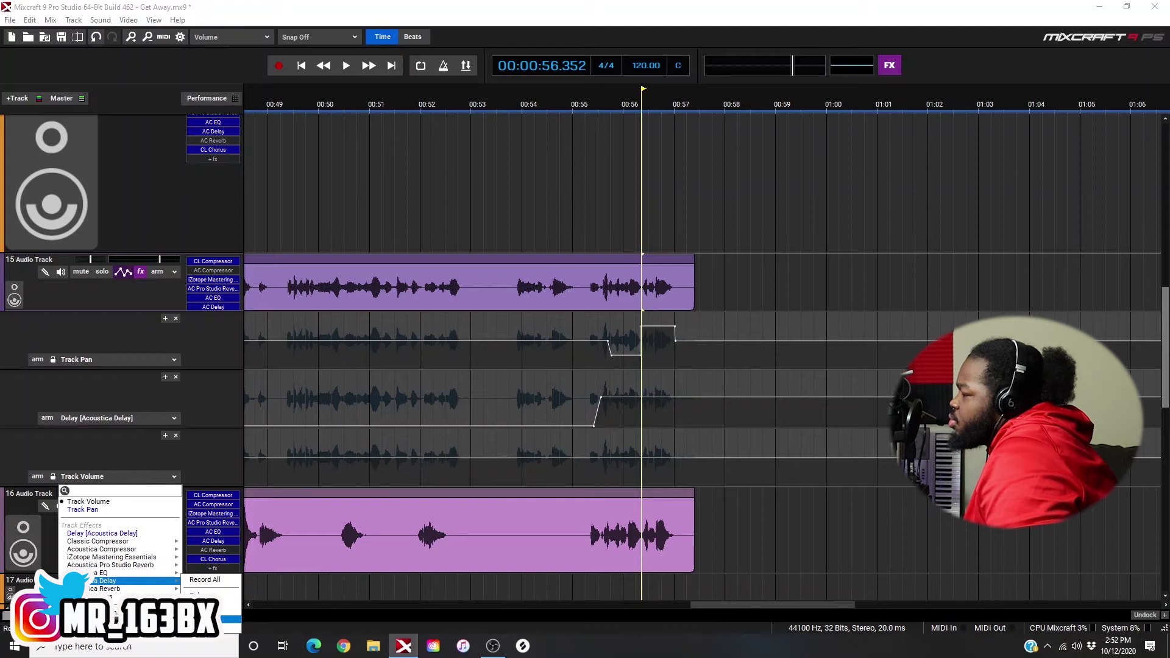
pyautogui.click(230, 612)
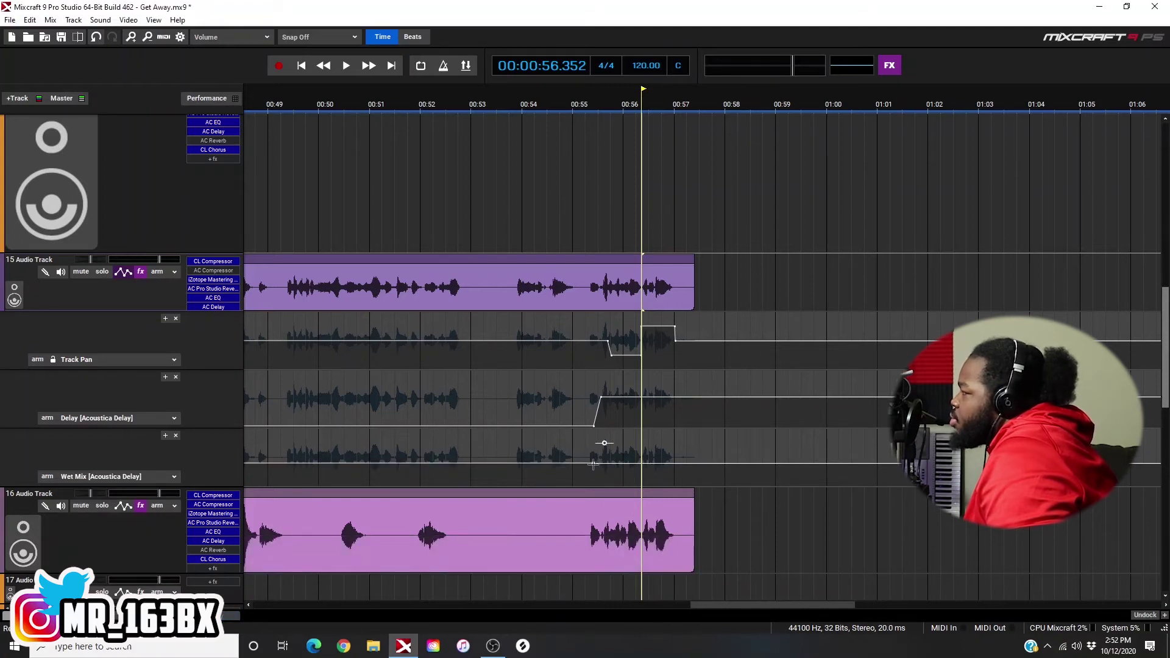
pyautogui.moveTo(596, 463); pyautogui.dragTo(594, 515)
pyautogui.moveTo(599, 464); pyautogui.dragTo(600, 464)
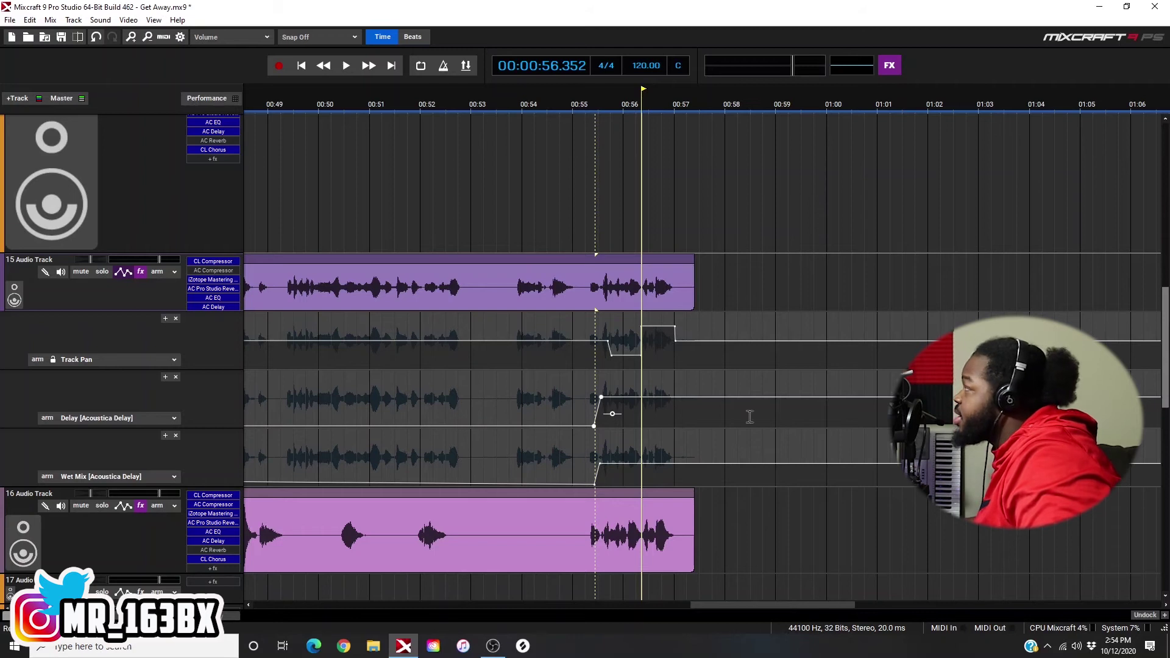
# Look over the whole arrangement's tracks and return to track 15's automation lanes
pyautogui.scroll(8, 542, 429)
pyautogui.scroll(5, 741, 378)
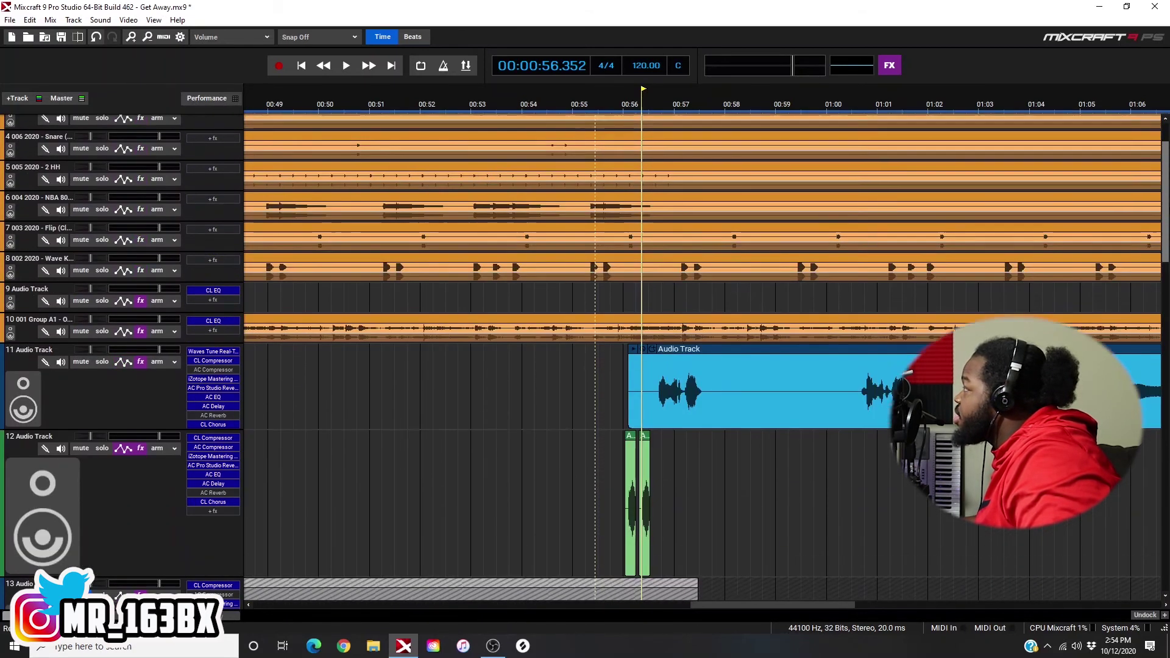
pyautogui.scroll(-5, 741, 378)
pyautogui.moveTo(1165, 201)
pyautogui.mouseDown()
pyautogui.moveTo(1166, 293)
pyautogui.moveTo(1166, 183)
pyautogui.mouseUp()
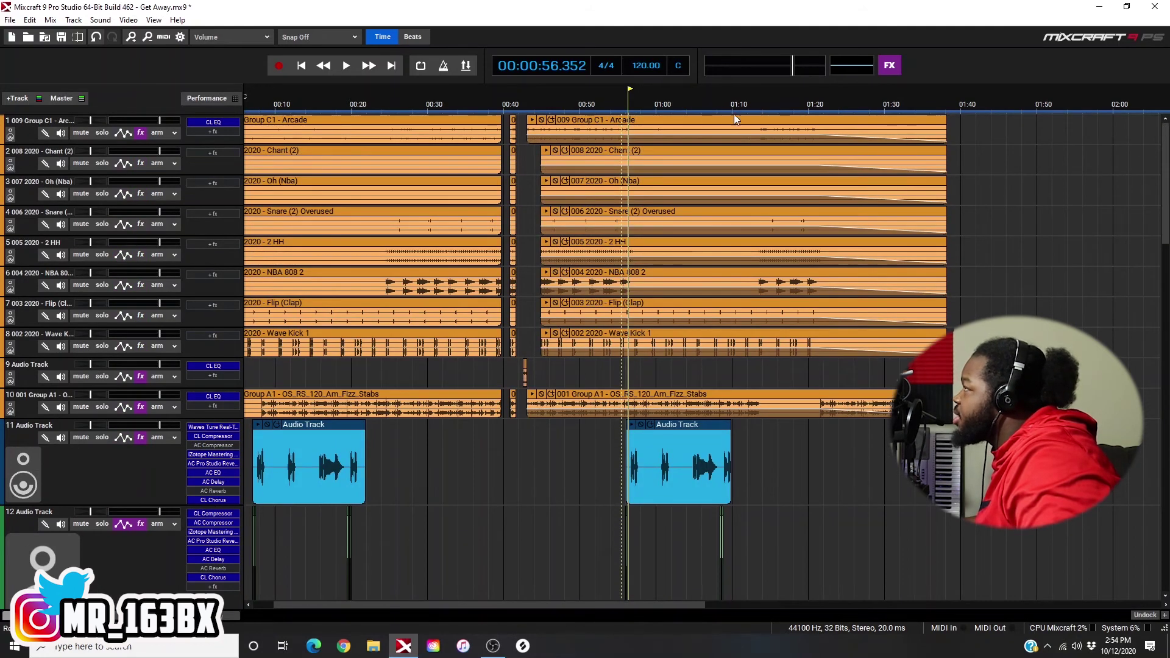
pyautogui.moveTo(1166, 165); pyautogui.dragTo(1149, 327)
pyautogui.scroll(-3, 1149, 328)
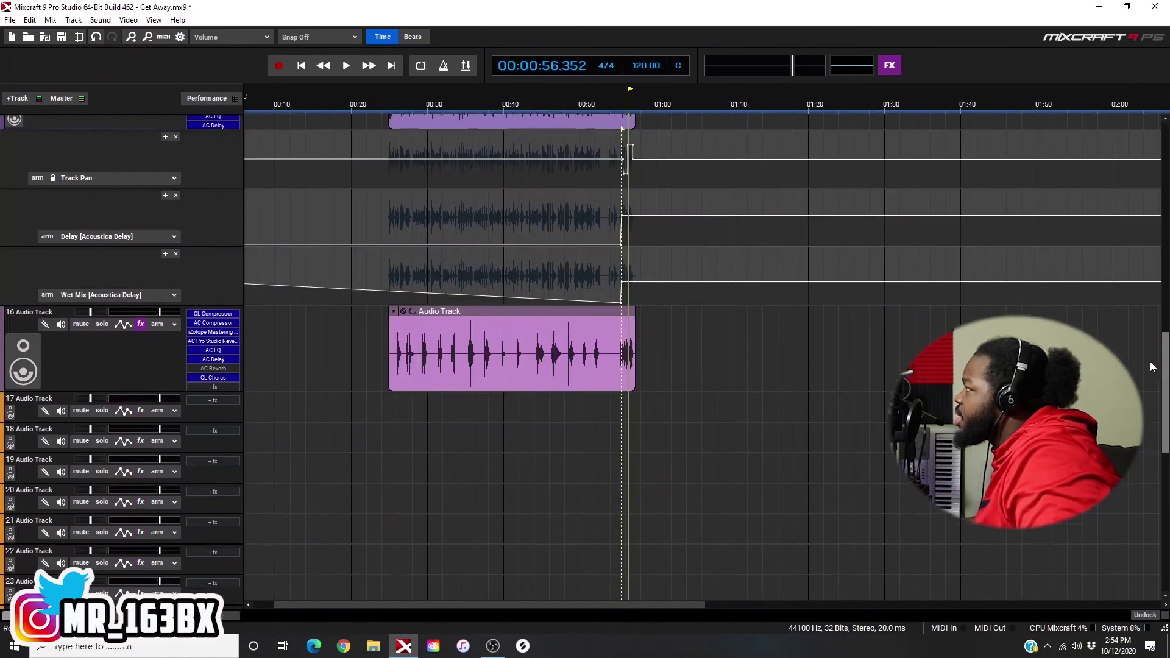
pyautogui.scroll(4, 744, 373)
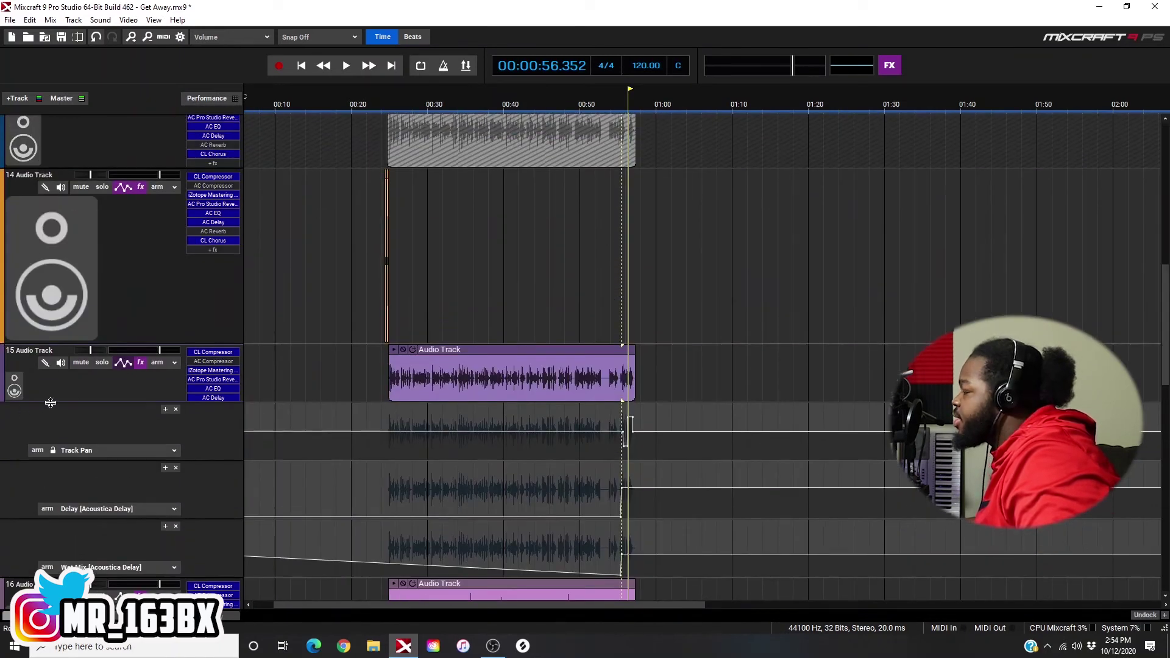